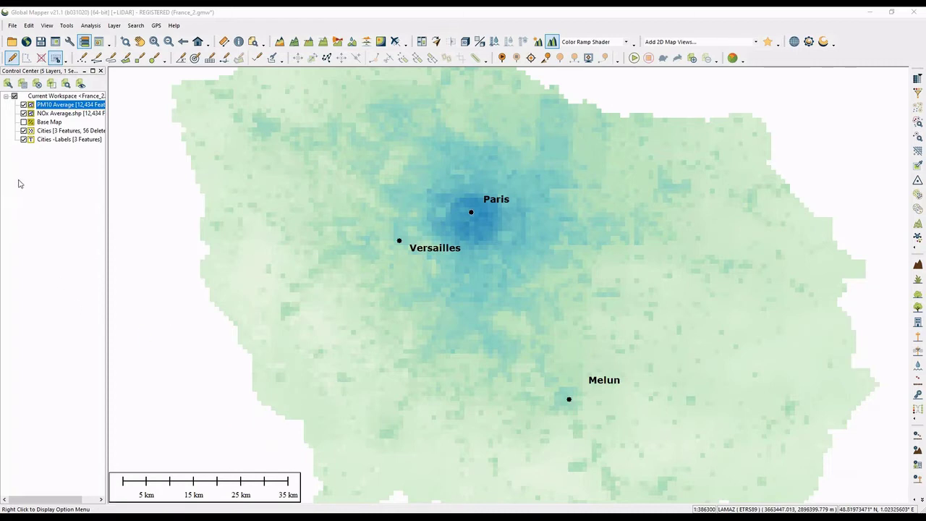
Step: Hide the NOx Average and PM10 Average layers and show both again to compare the two pollution maps
left_click(24, 114)
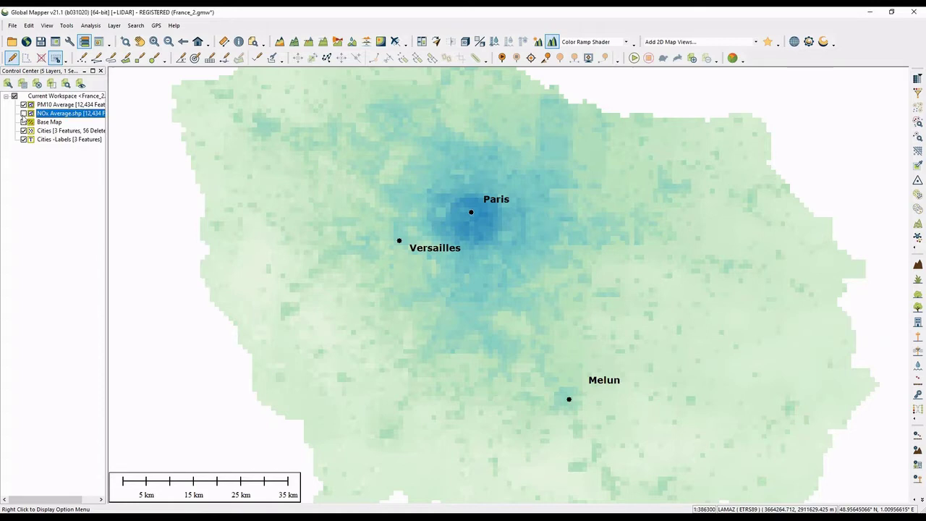
left_click(23, 105)
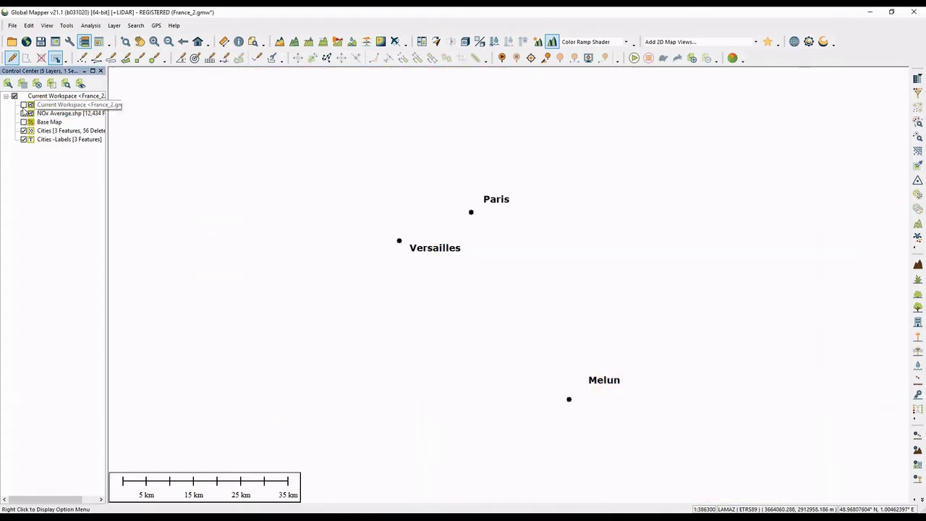
left_click(23, 105)
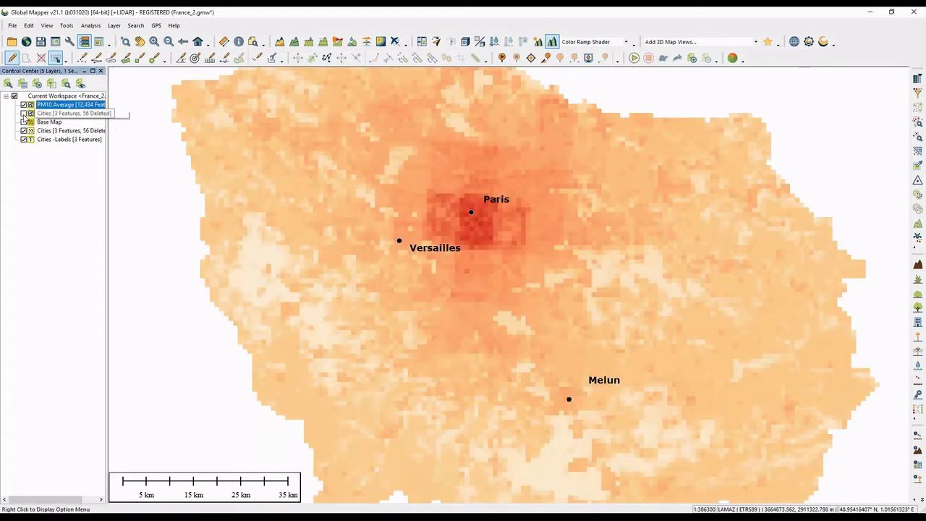
left_click(23, 114)
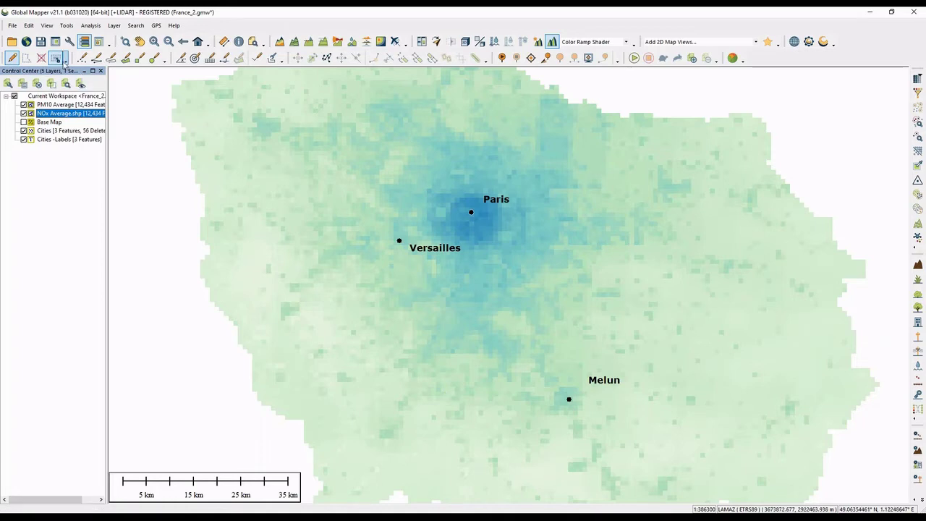
Step: Select a single grid cell just south of the Versailles point and clear the selection
left_click(56, 59)
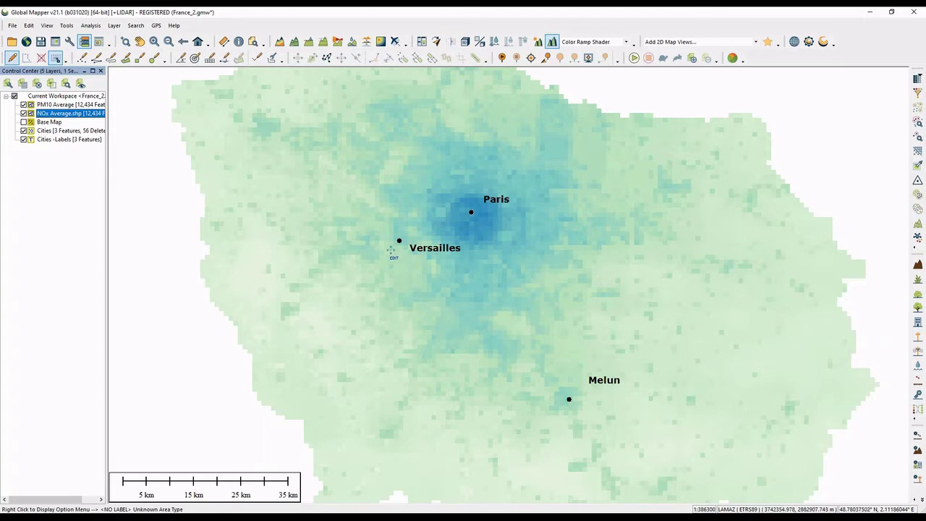
left_click_drag(389, 233, 408, 255)
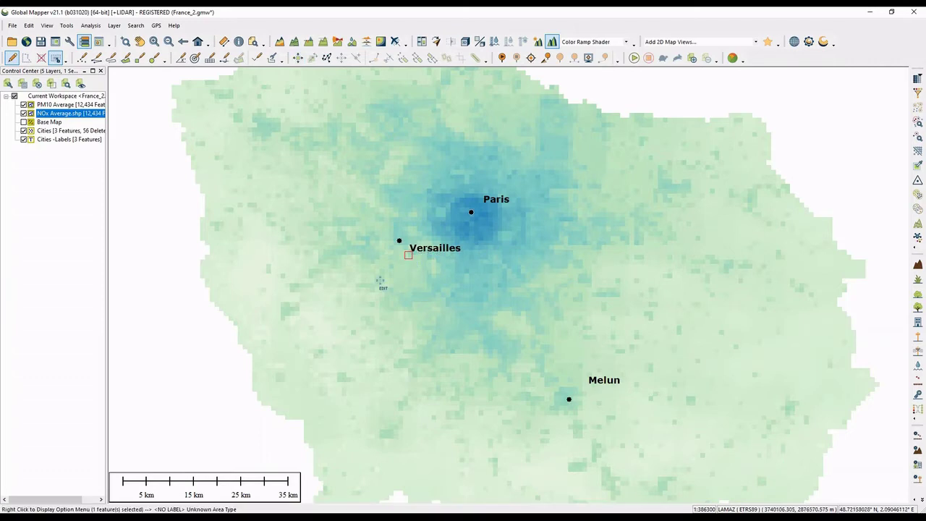
left_click(380, 281)
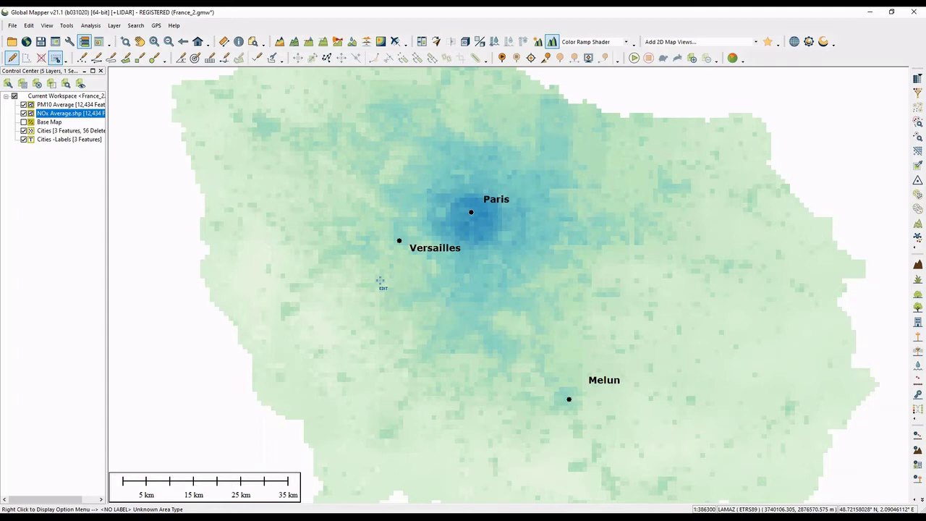
Step: Start publishing the current map to MangoMap through the Blue Marble Demo Account connection
left_click(733, 58)
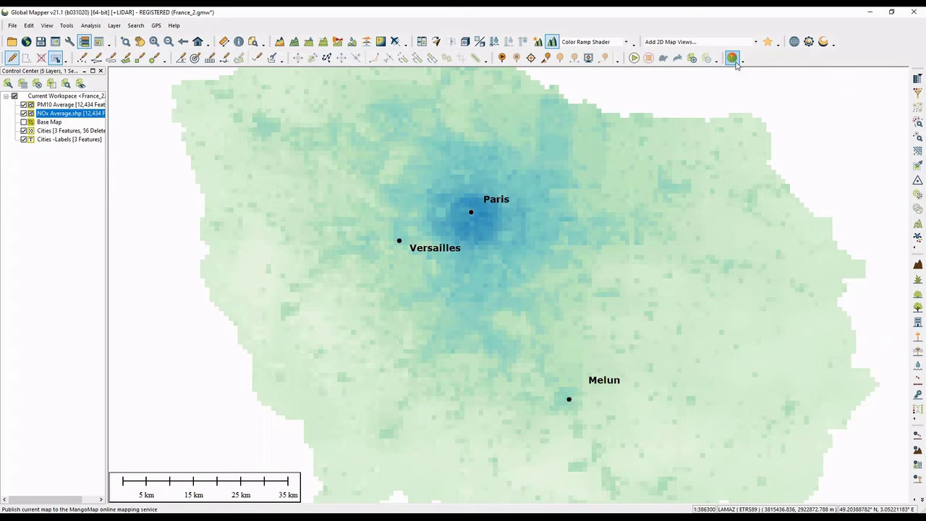
left_click(733, 58)
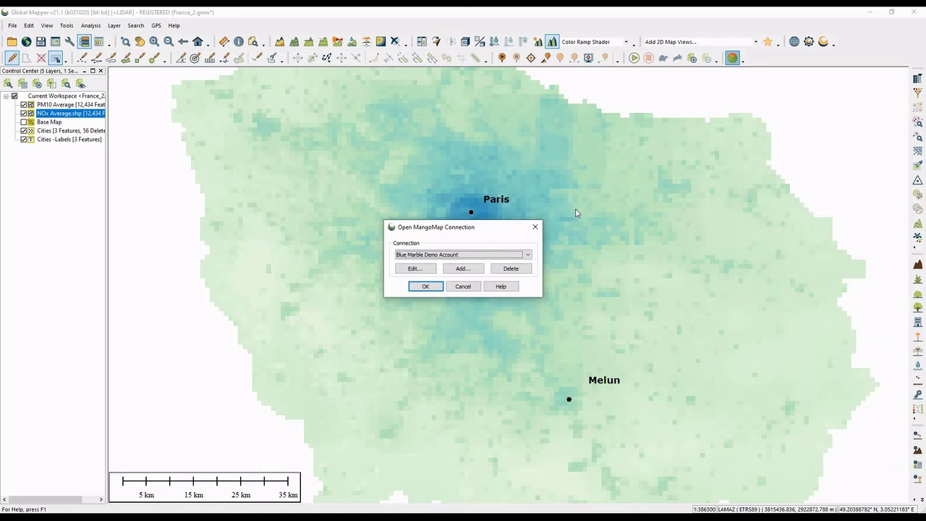
left_click(421, 287)
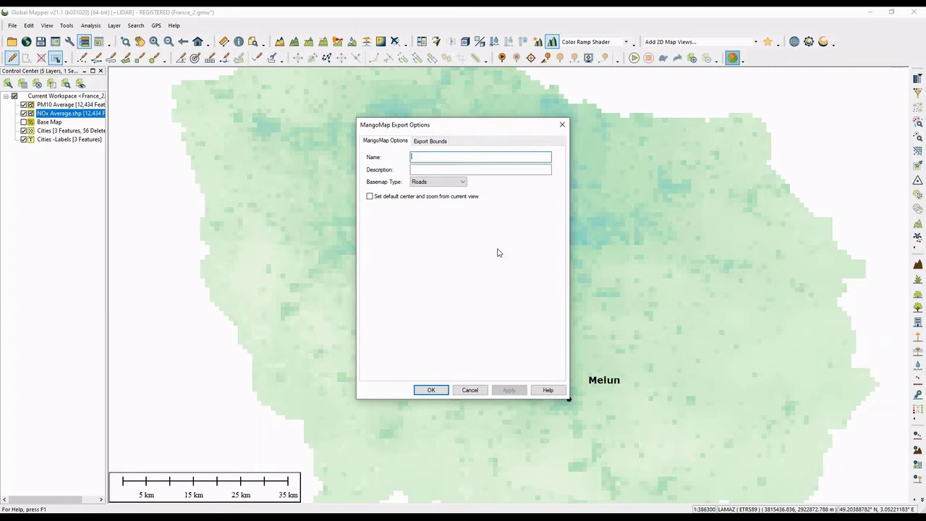
Step: Name the MangoMap export "Pair Air Quality", describe it as "Air qualiy around Paris" and keep Roads as the basemap type
type("PAris")
key("BackSpace")
key("BackSpace")
key("BackSpace")
key("BackSpace")
type("air Air Quality")
left_click(501, 169)
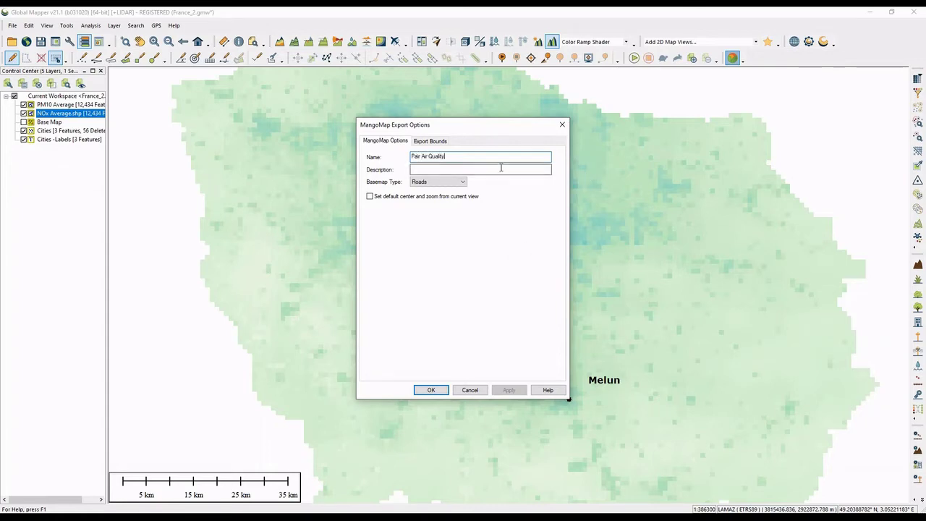
type("Air qualiy around")
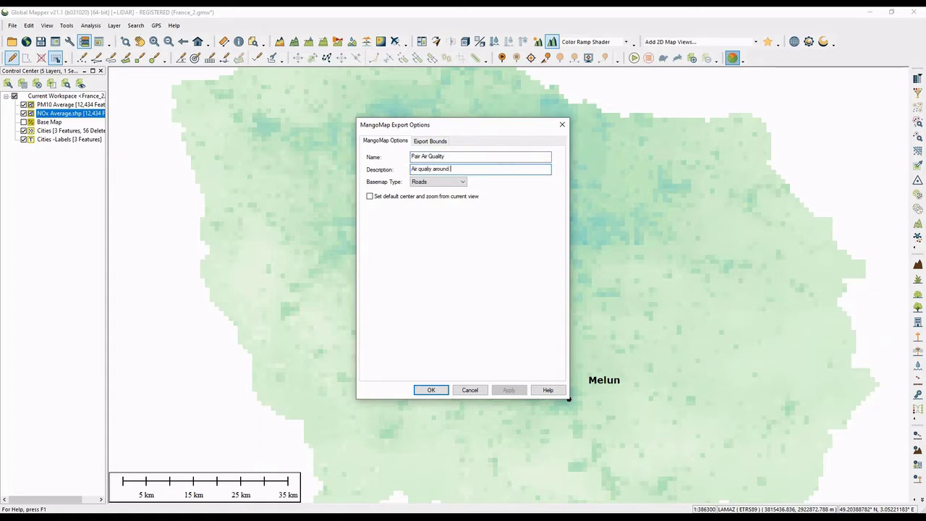
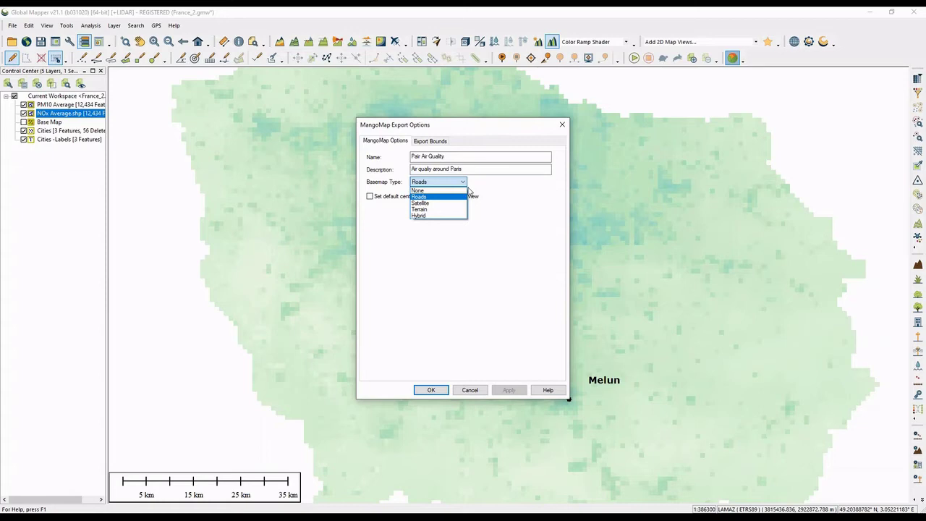
left_click(501, 206)
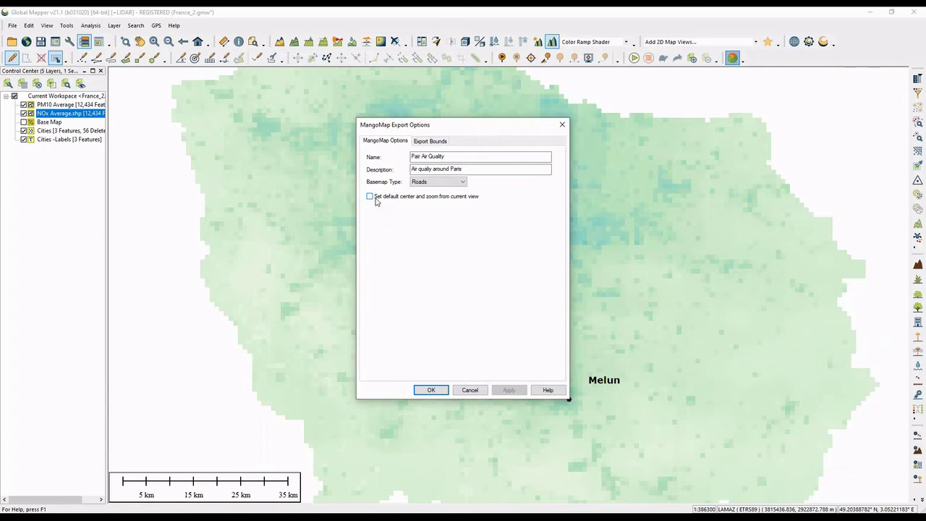
left_click_drag(433, 129, 229, 126)
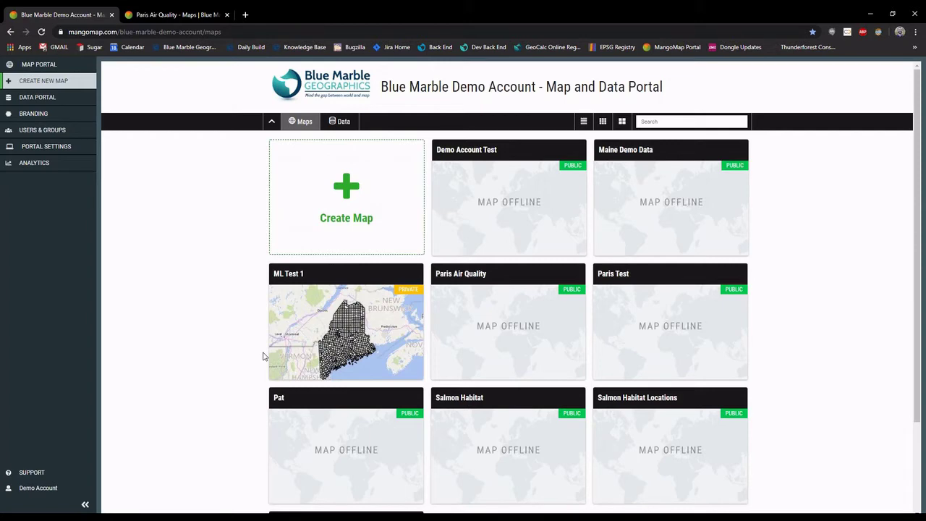
Step: Switch to the published Paris Air Quality map on the MangoMap site in the browser and show its map legend
mouse_move(523, 330)
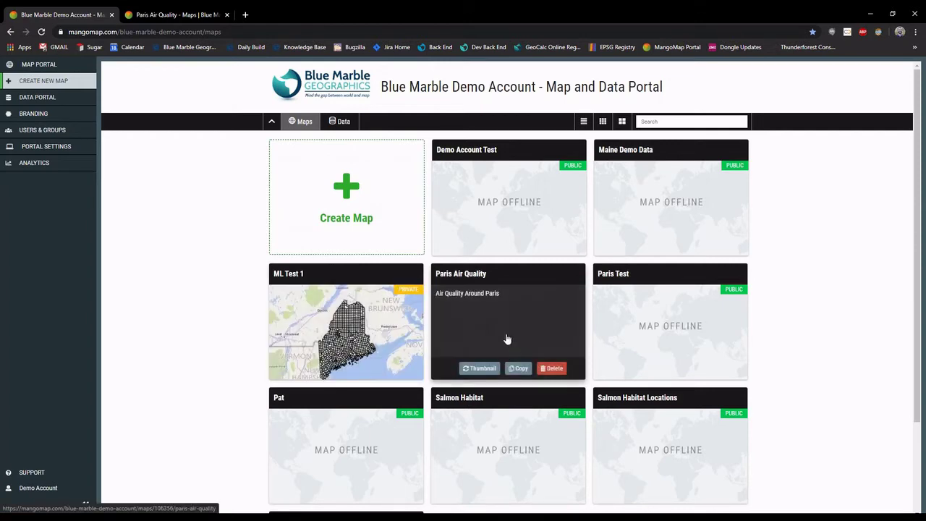
left_click(196, 10)
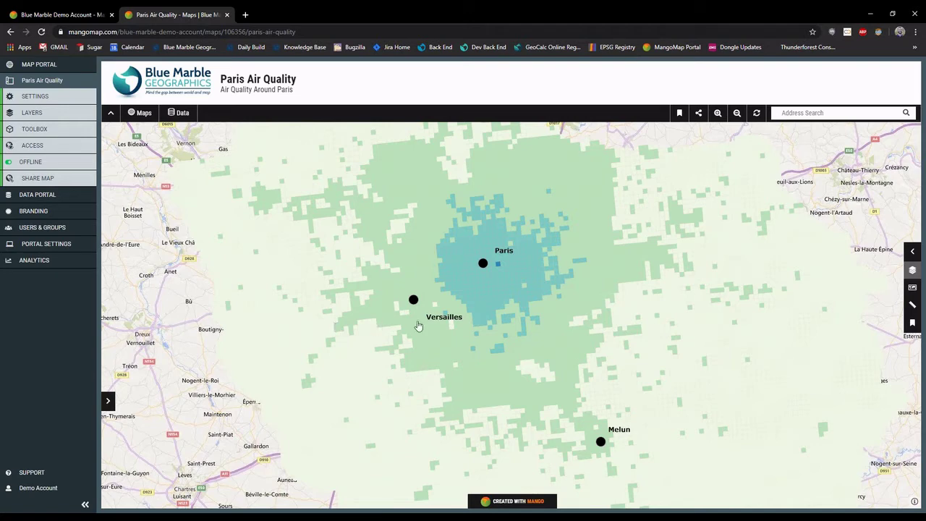
left_click(911, 269)
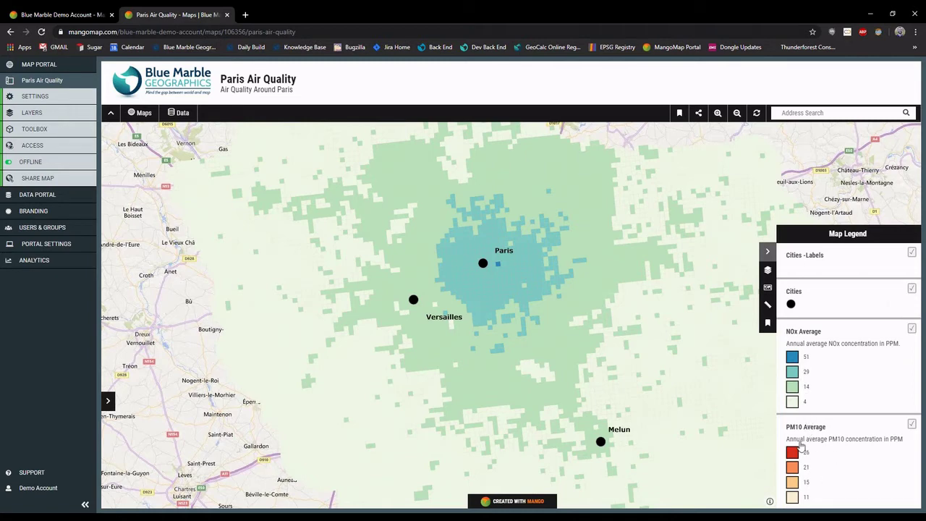
Step: Turn the NOx Average, Cities and Cities -Labels layers off and back on one after another
left_click(911, 330)
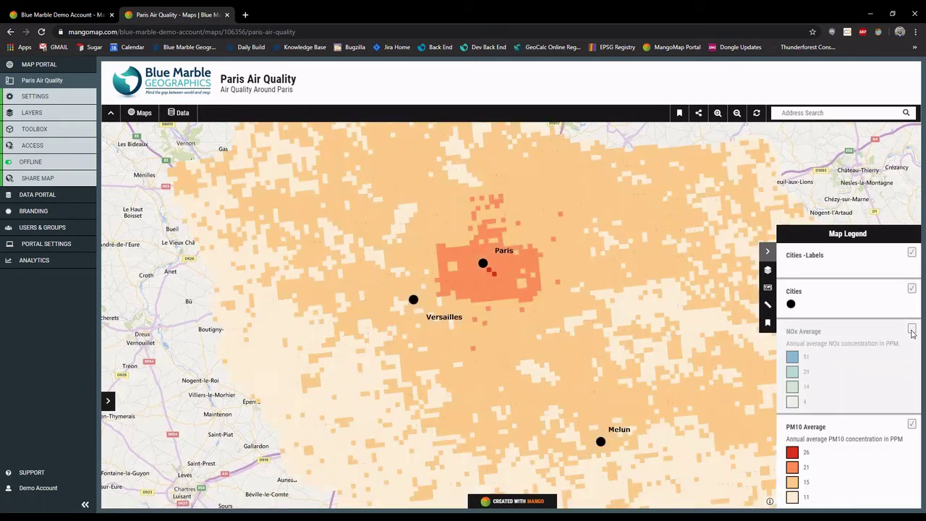
left_click(912, 330)
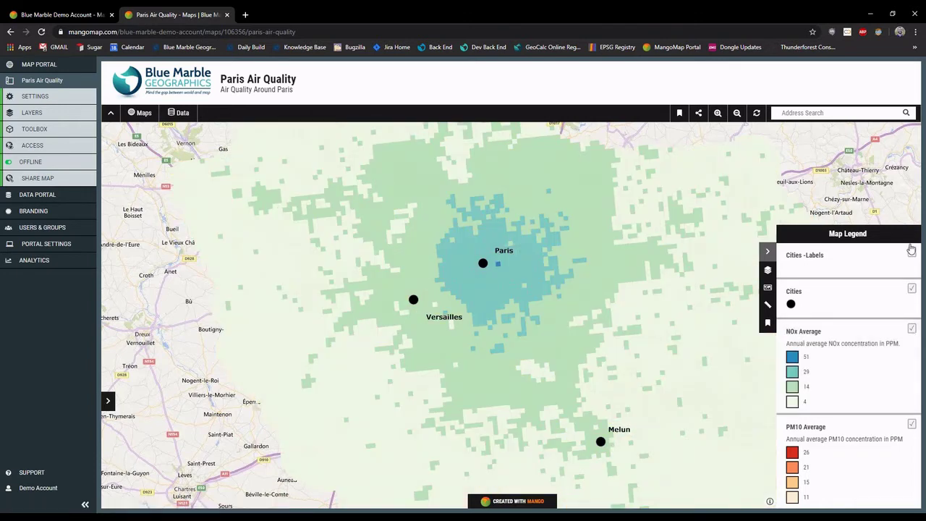
left_click(912, 290)
left_click(912, 290)
left_click(913, 254)
left_click(912, 253)
Step: Change the web map's base map to Terrain and return to the map legend
left_click(767, 287)
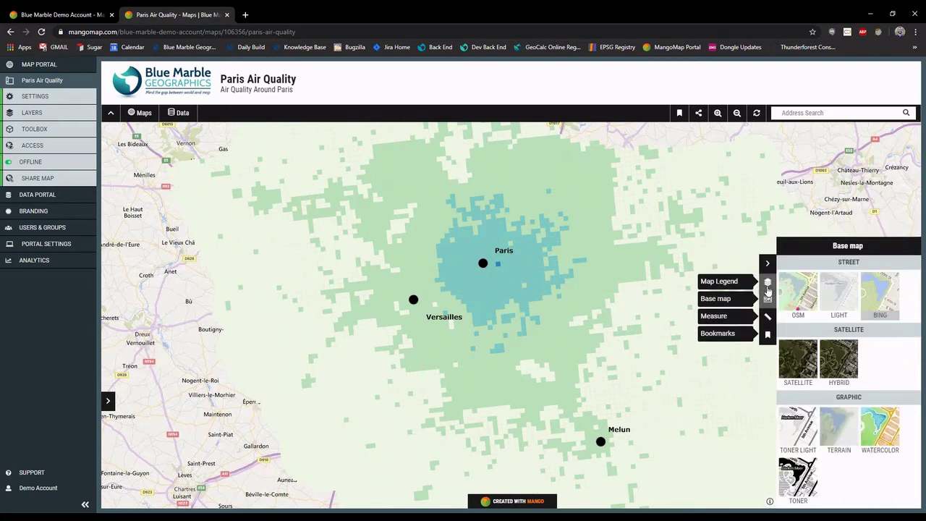
left_click(843, 431)
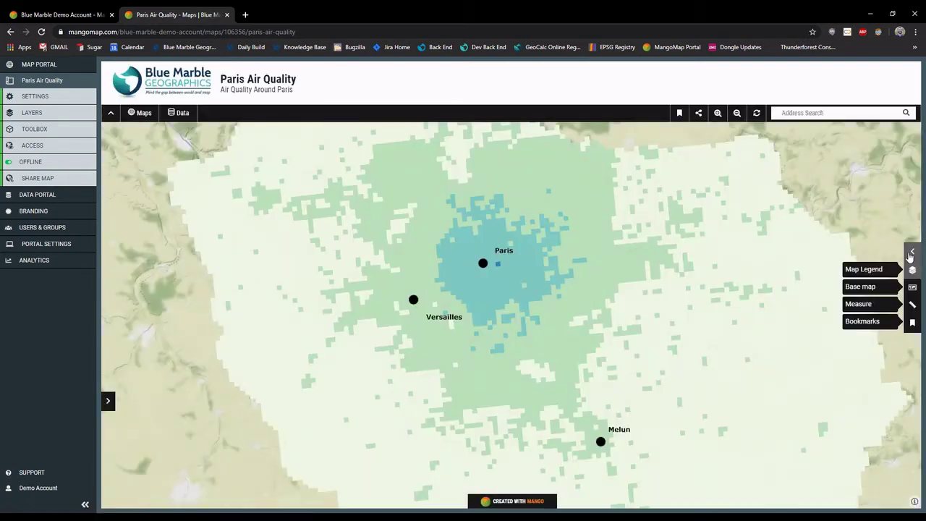
left_click(911, 253)
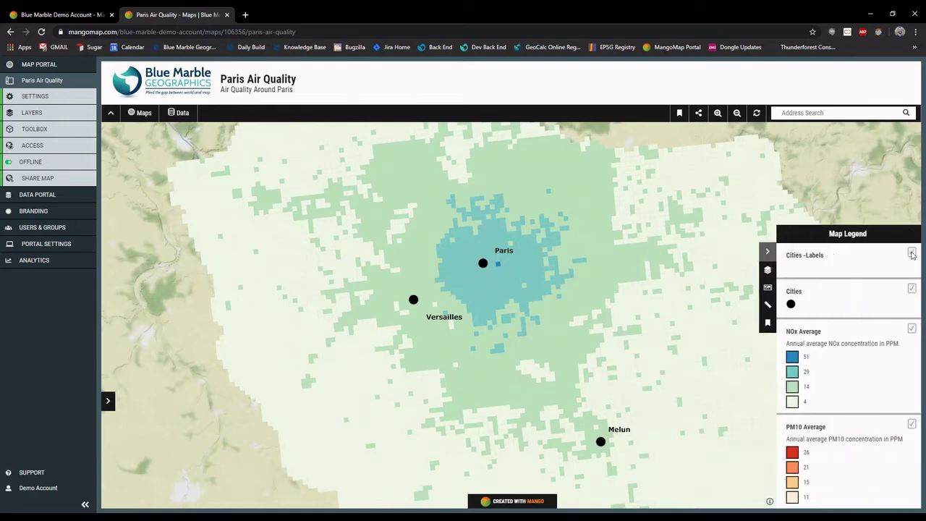
Step: Measure the area of a triangle drawn north of Melun, then reset the measurement and collapse the measuring panel
left_click(769, 307)
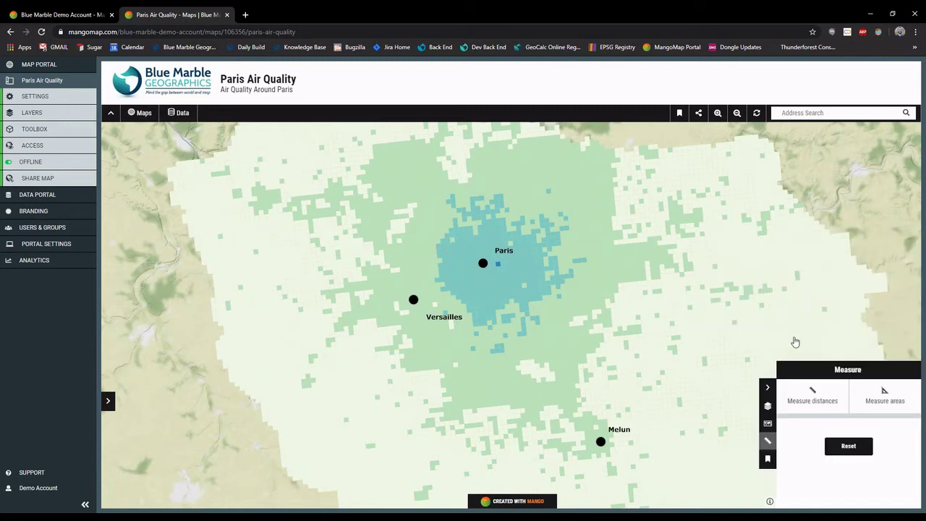
left_click(883, 397)
left_click(611, 305)
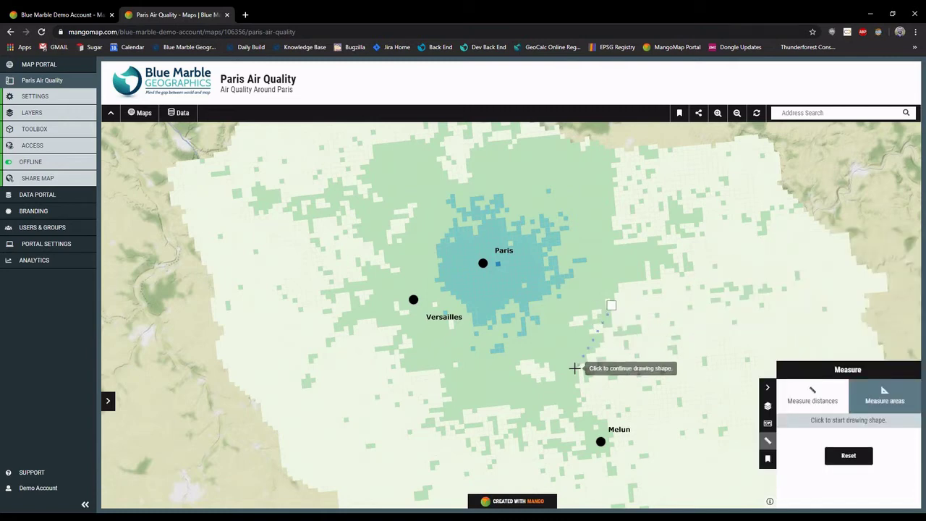
left_click(575, 369)
left_click(640, 368)
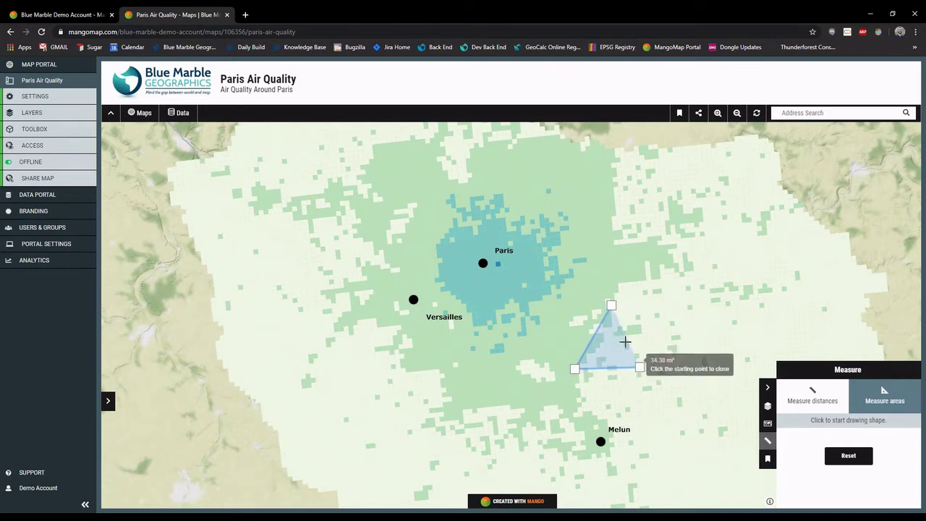
left_click(611, 305)
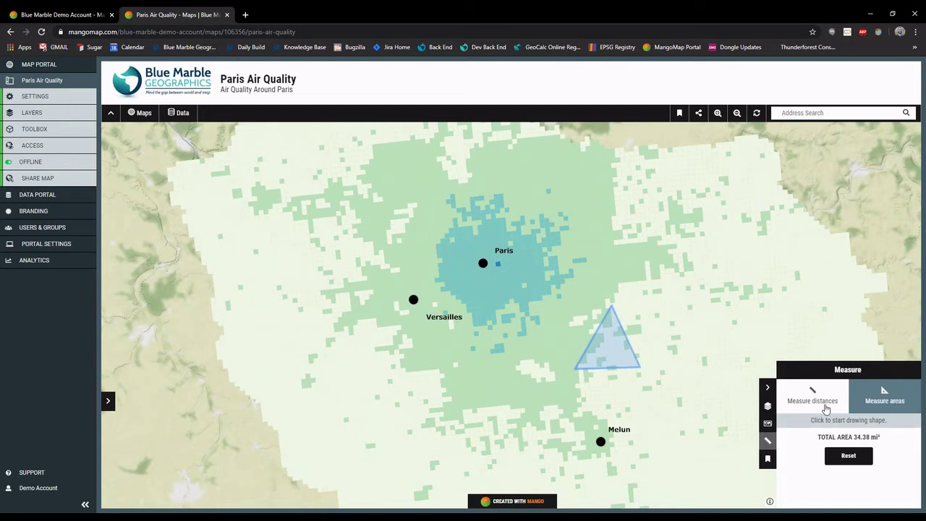
left_click(845, 457)
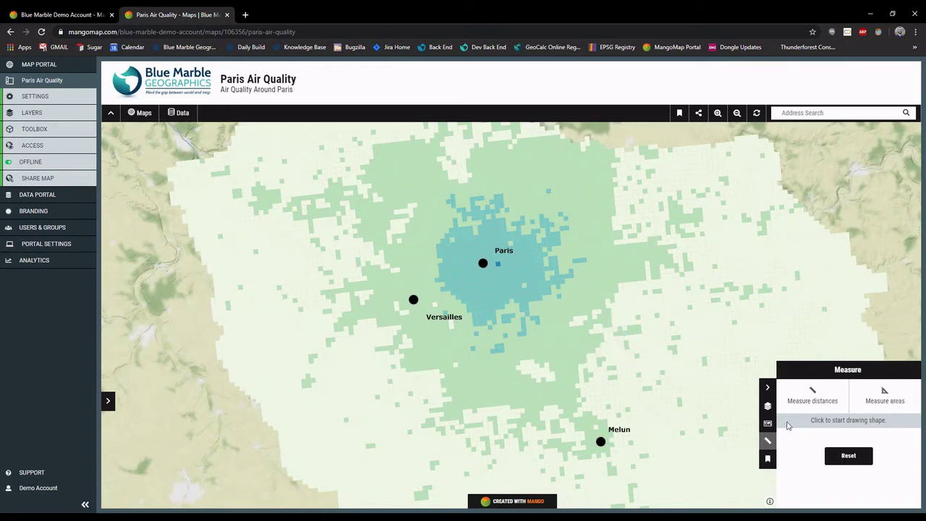
left_click(768, 387)
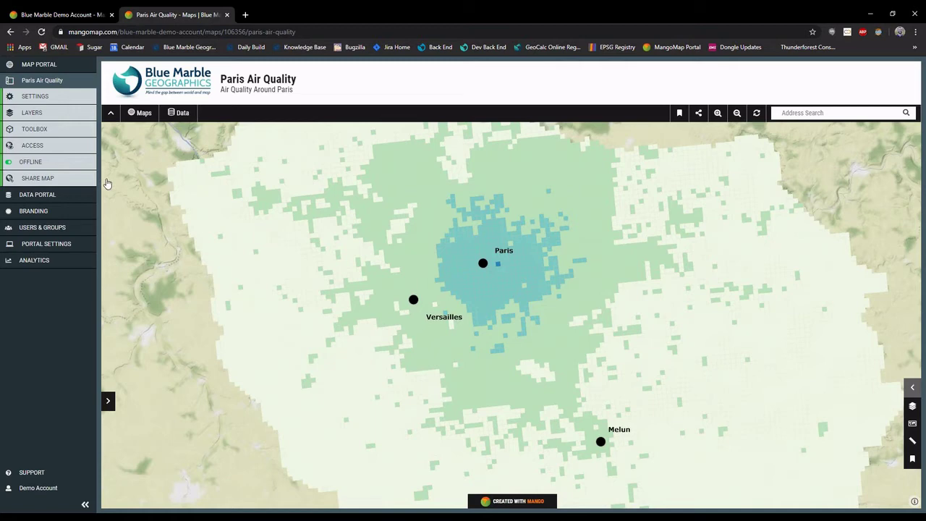
Step: Enable the Mouse Highlight visualization tool for the Cities layer and save the setting
left_click(31, 132)
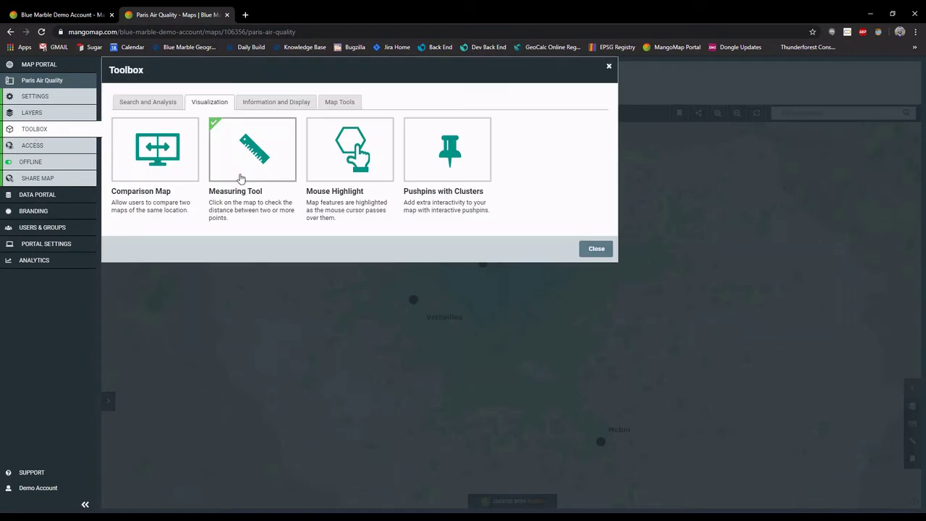
left_click(365, 169)
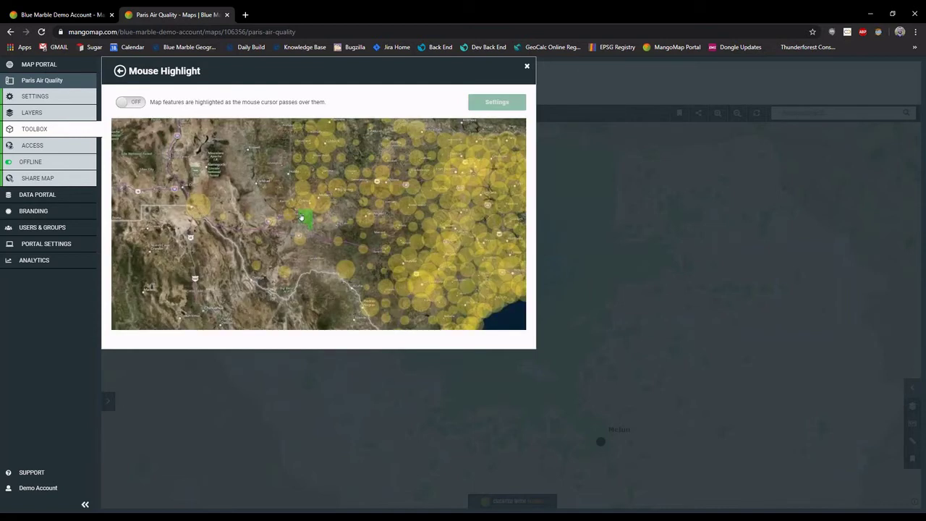
left_click(118, 101)
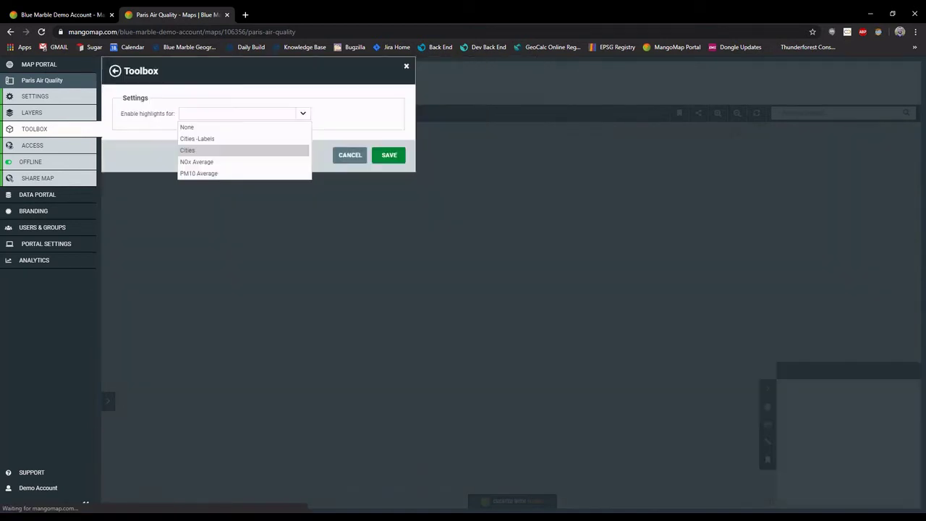
left_click(290, 151)
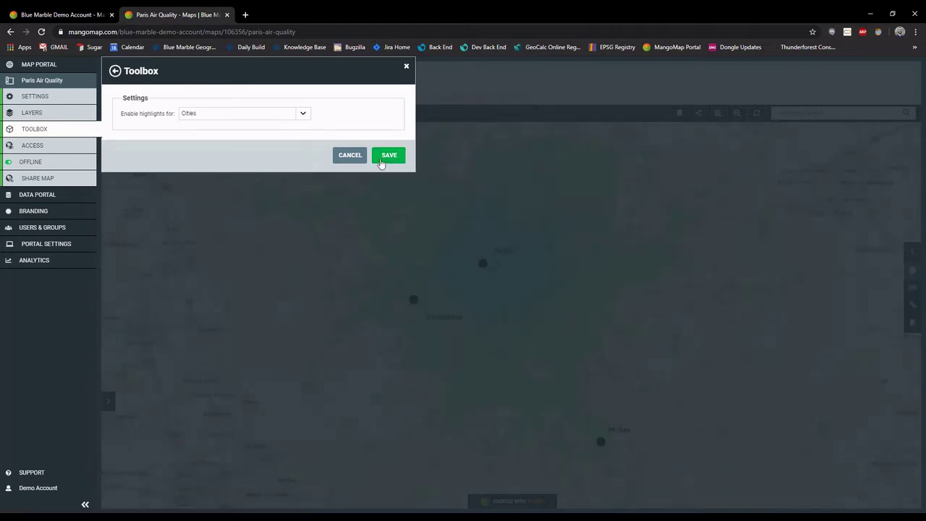
left_click(381, 156)
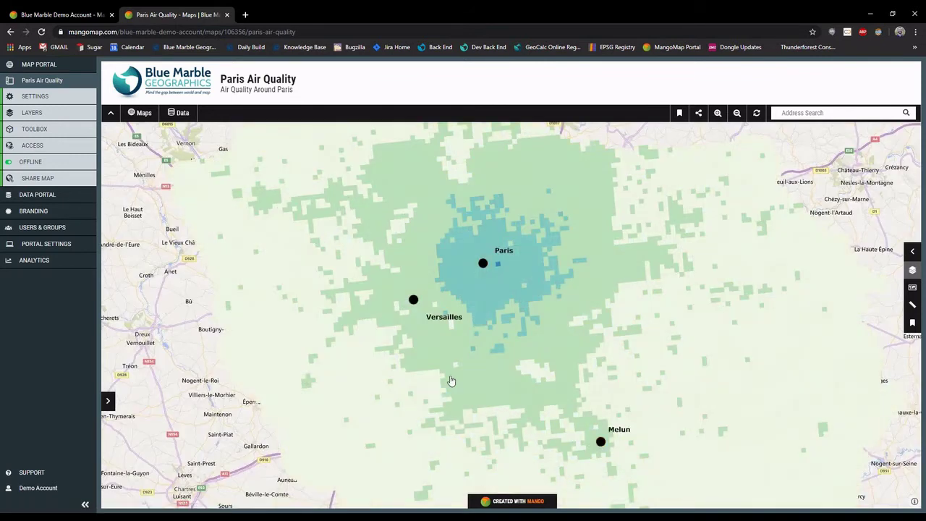
Step: Show the attributes of a grid cell southwest of Versailles on the published map
left_click(360, 350)
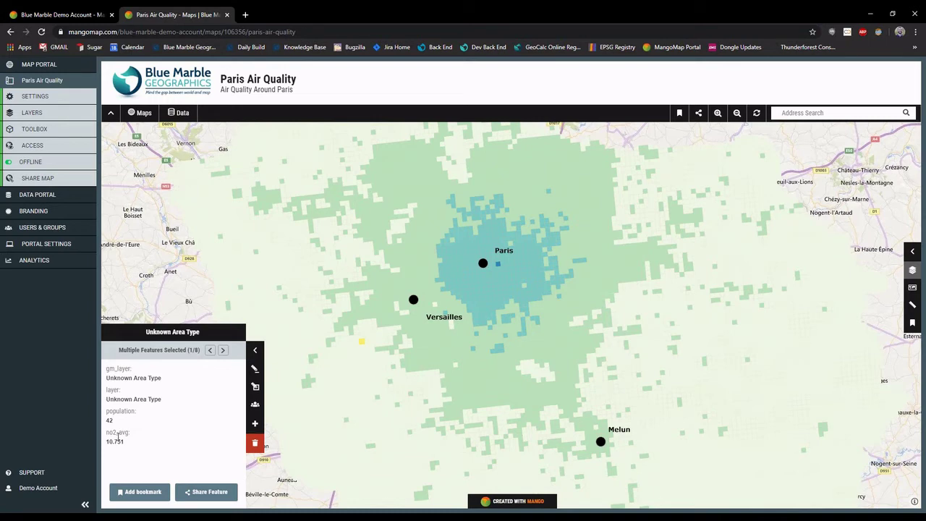
Step: Show the attributes of the Versailles city point on the web map, then collapse the feature information
left_click(256, 354)
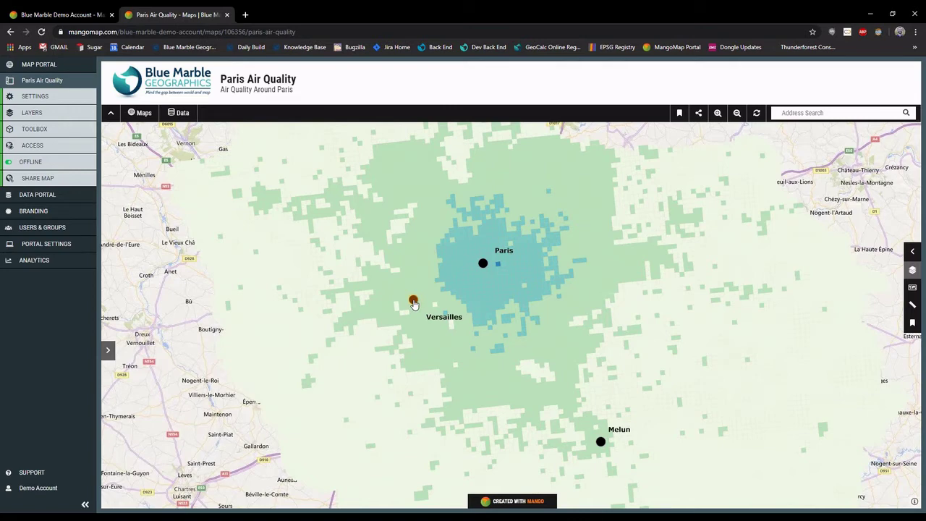
left_click(413, 301)
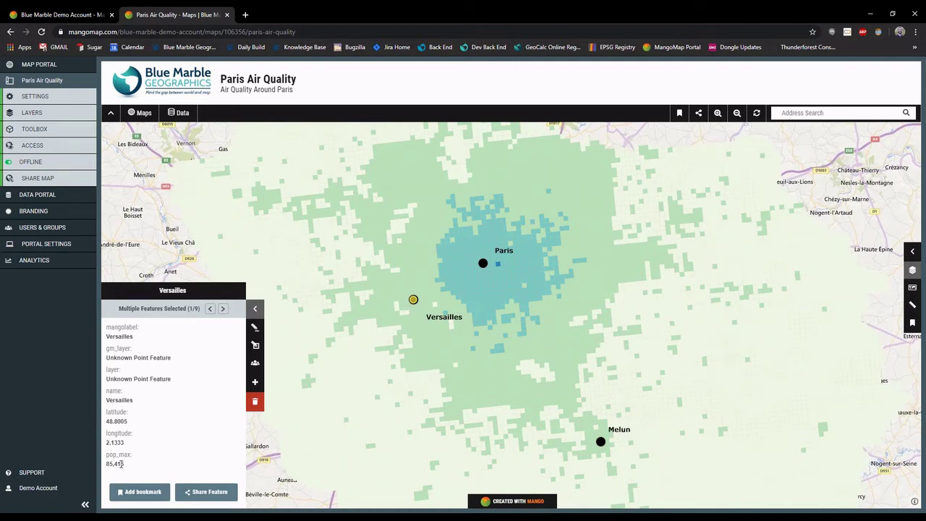
left_click(253, 310)
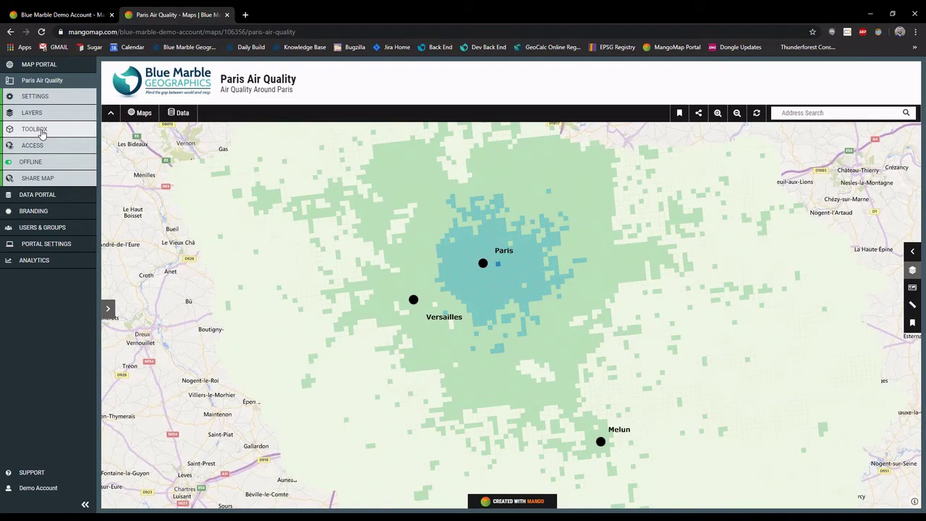
Step: Enable the Comparison Map visualization tool and move its divider east of Paris to compare the NOx and PM10 layers
left_click(42, 133)
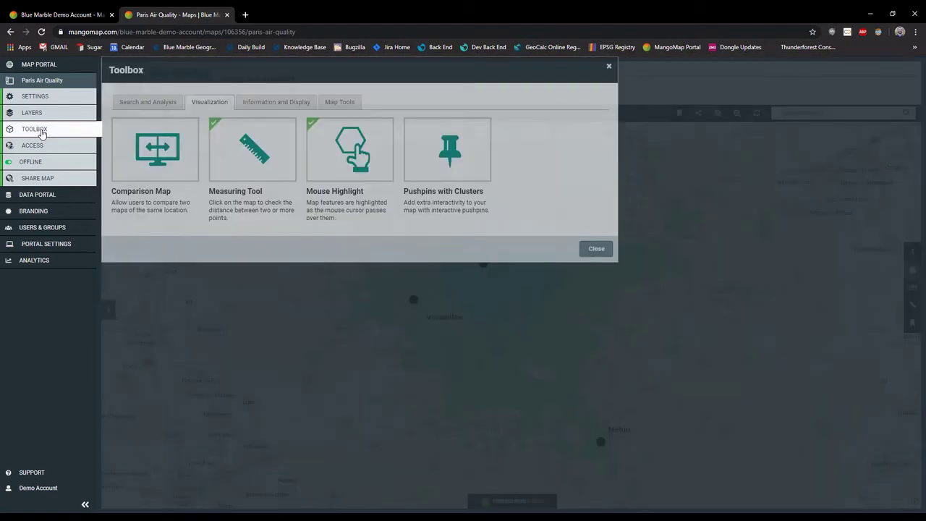
left_click(155, 155)
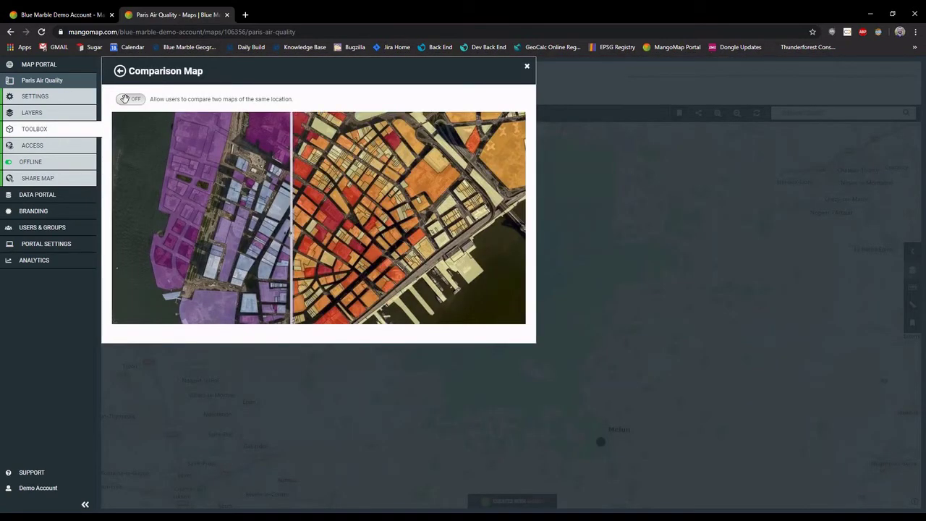
left_click(125, 99)
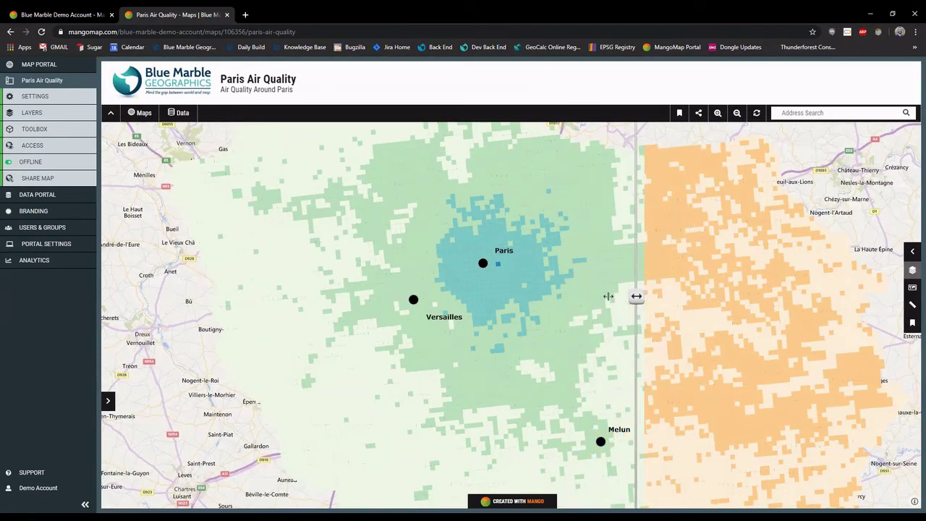
mouse_move(636, 296)
left_mouse_down()
mouse_move(507, 296)
mouse_move(643, 297)
left_mouse_up()
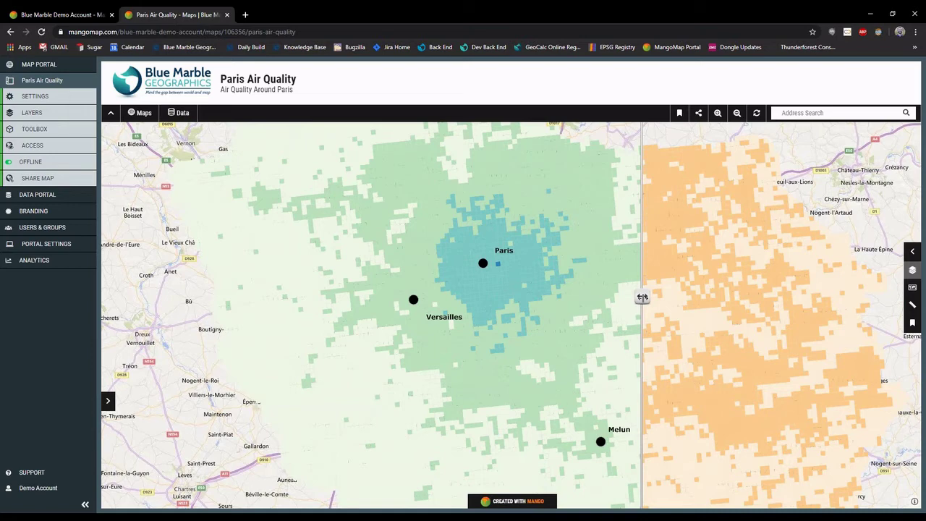
left_click_drag(642, 297, 734, 334)
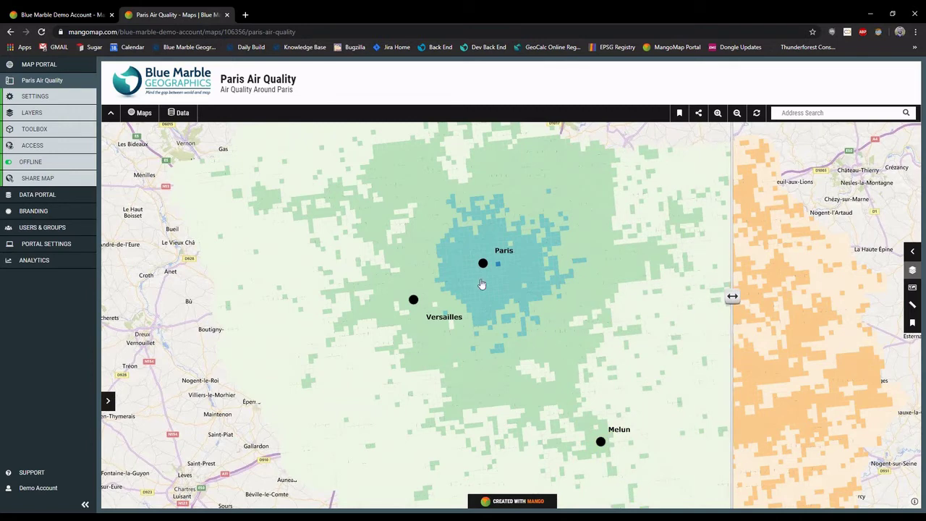
Step: Enable the Mouse Position information and display tool for the web map
left_click(63, 139)
left_click(274, 102)
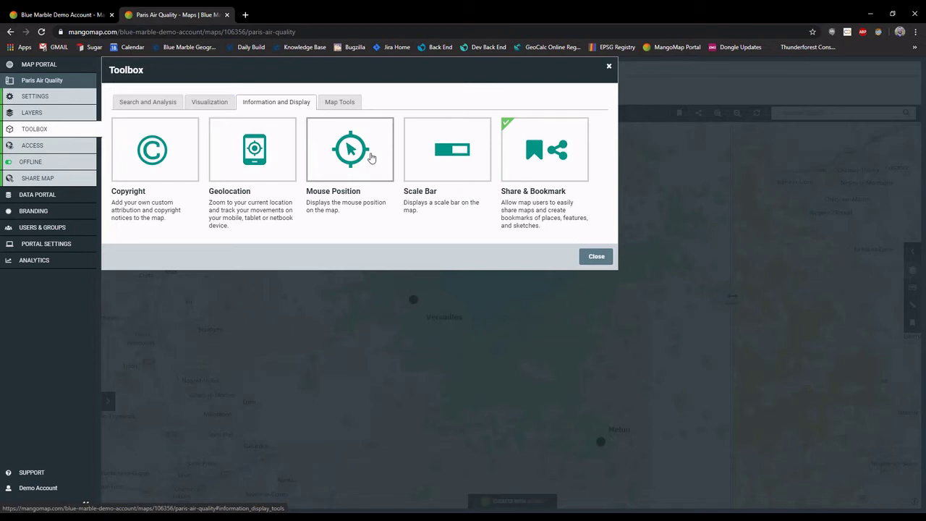
left_click(371, 158)
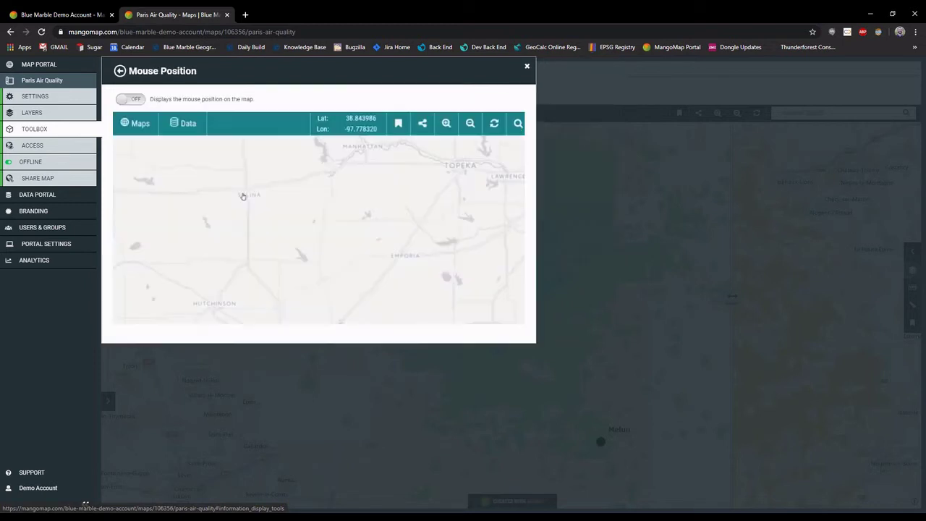
left_click(136, 100)
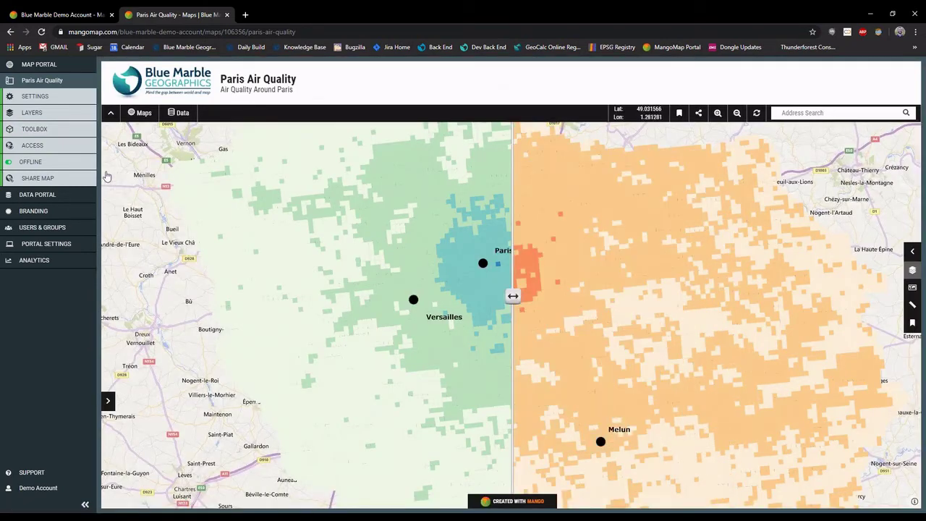
Step: Enable the Scale Bar information and display tool for the web map
left_click(26, 134)
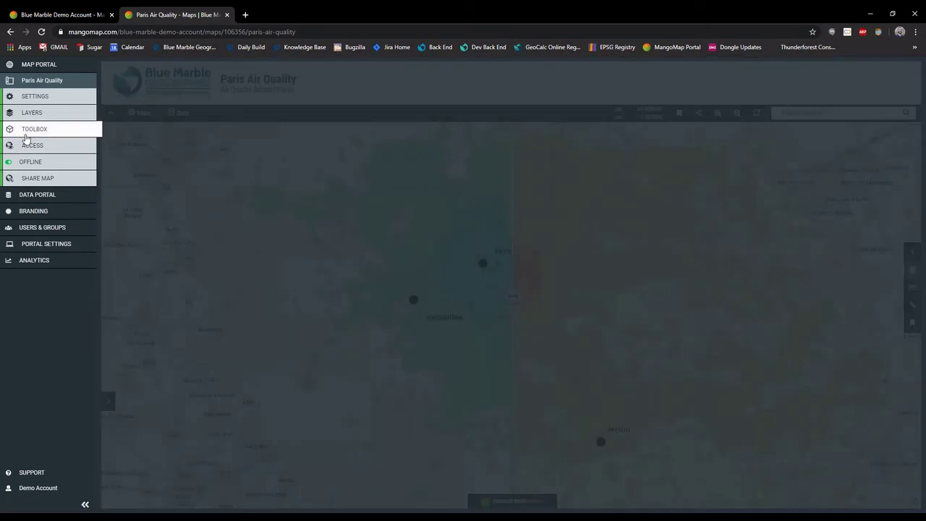
left_click(424, 174)
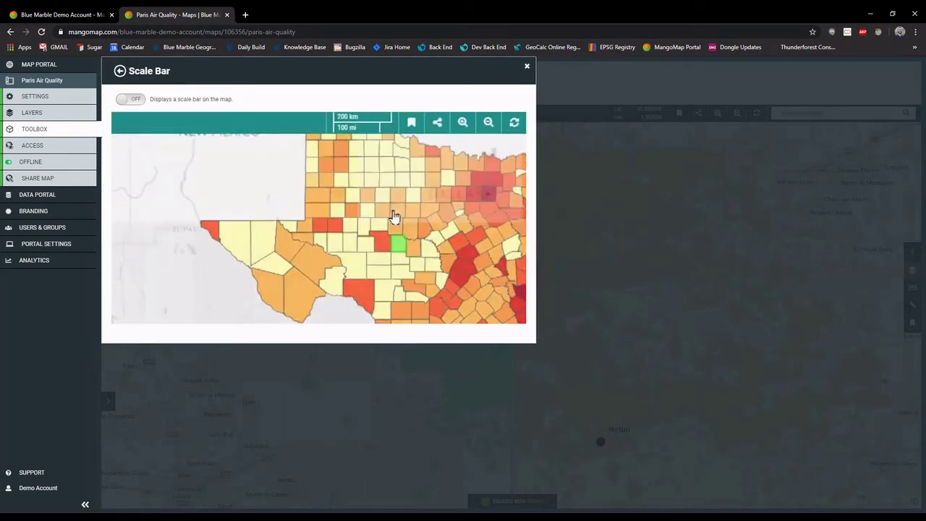
left_click(123, 98)
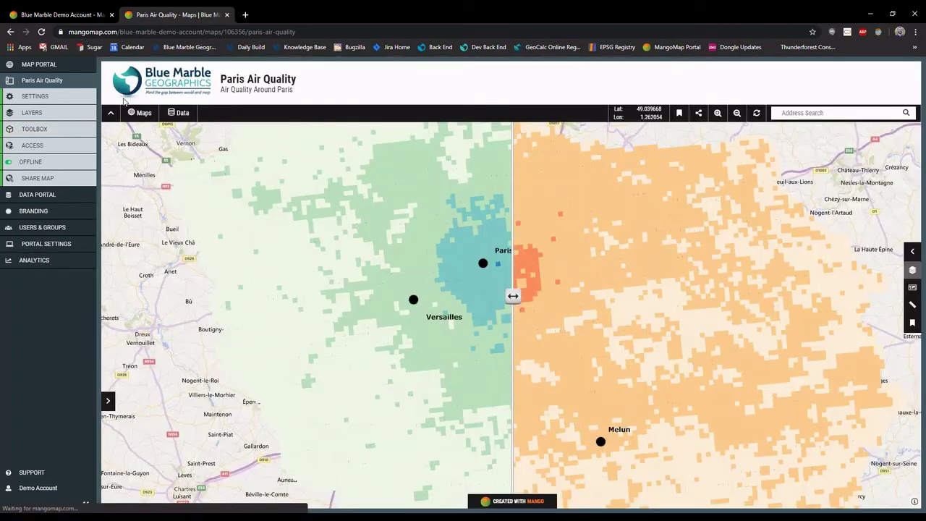
Step: Check the scale bar at different zoom levels and examine the map legend's NOx and PM10 classes, then collapse the legend
scroll(583, 239, "up", 5)
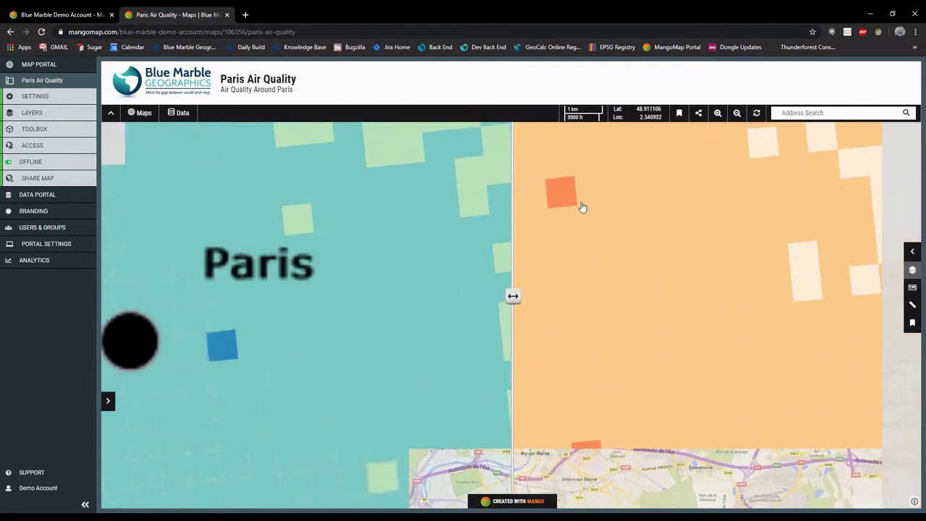
scroll(583, 208, "down", 1)
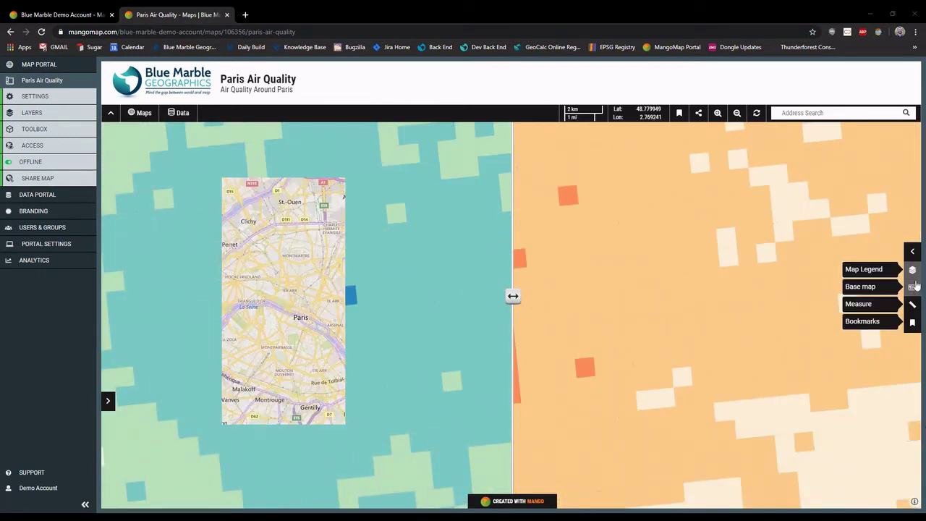
left_click(913, 269)
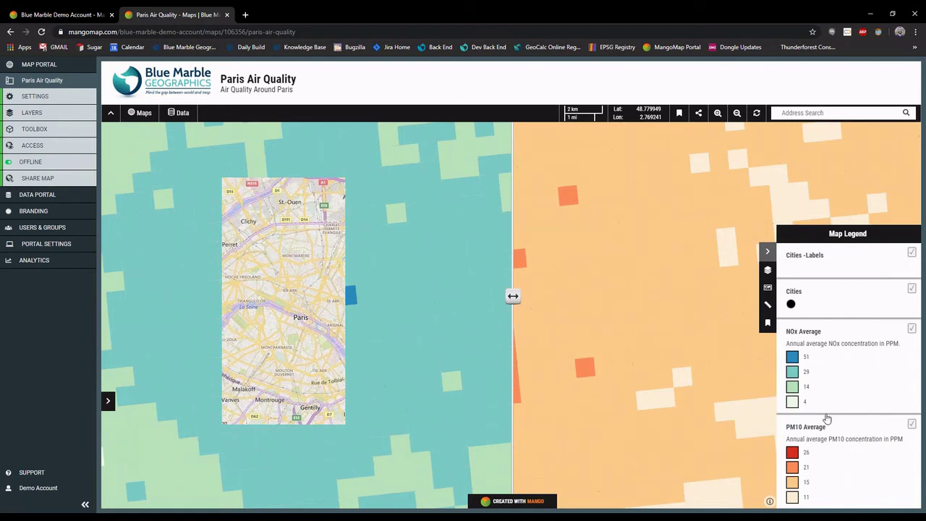
left_click(768, 251)
scroll(649, 292, "down", 1)
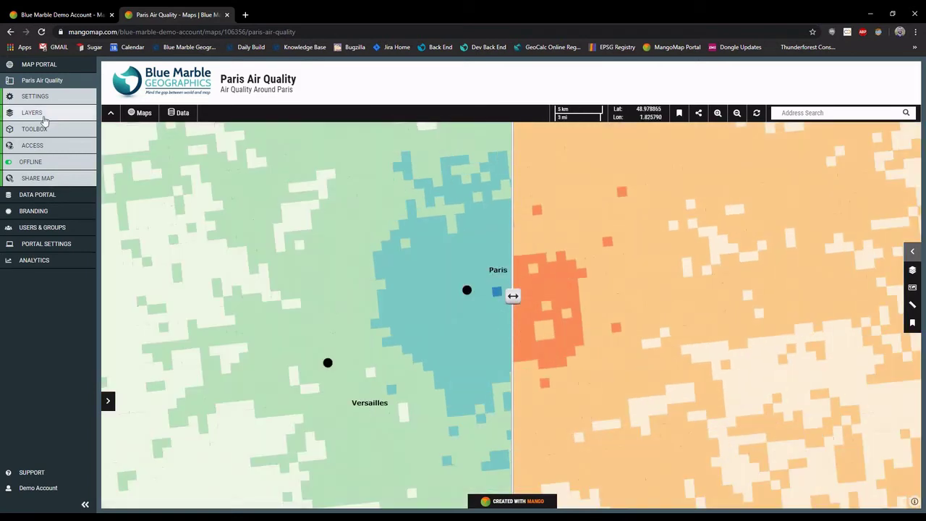
Step: Review the PM10 Average layer's settings and the overall map settings, closing both without changes
left_click(44, 120)
left_click(138, 302)
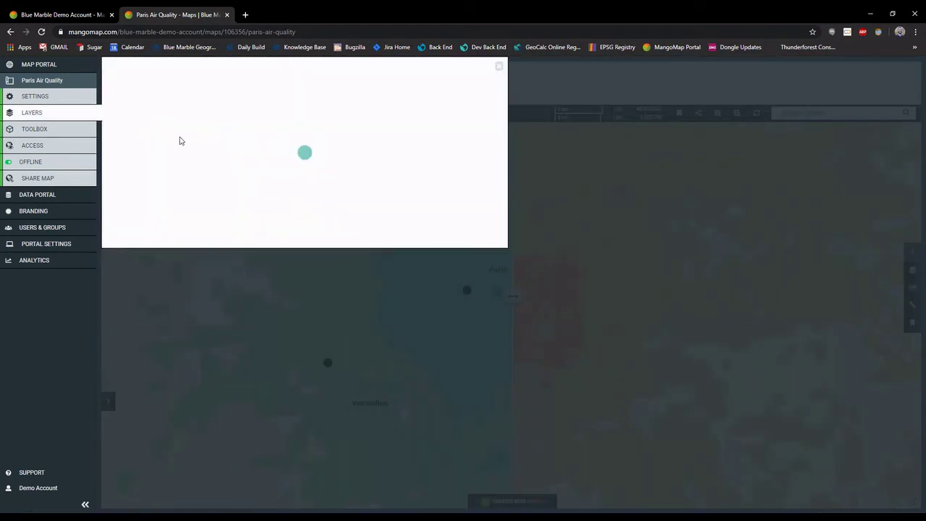
left_click(160, 107)
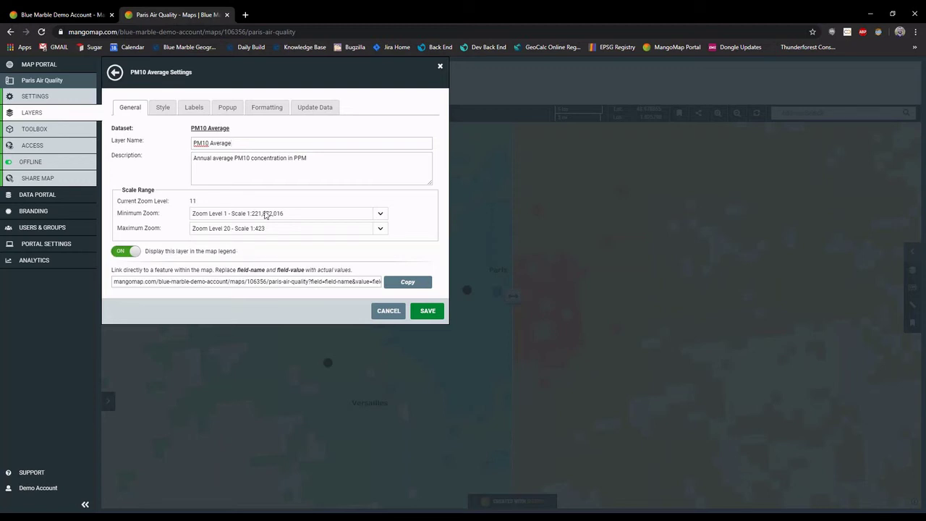
left_click(115, 72)
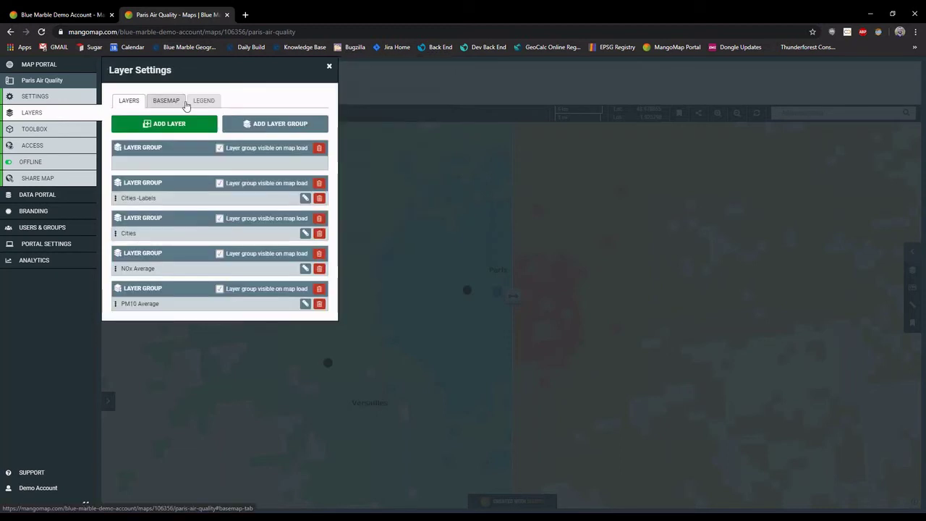
left_click(328, 69)
left_click(45, 101)
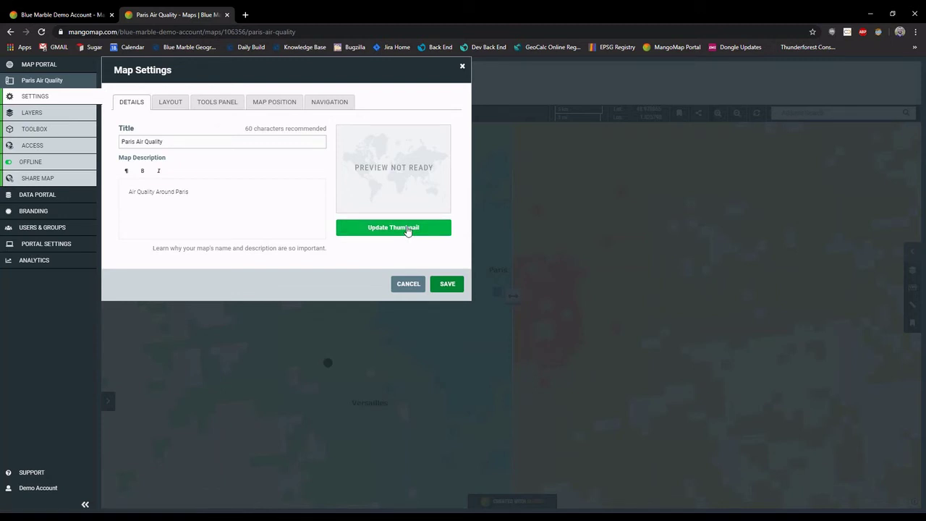
left_click(462, 68)
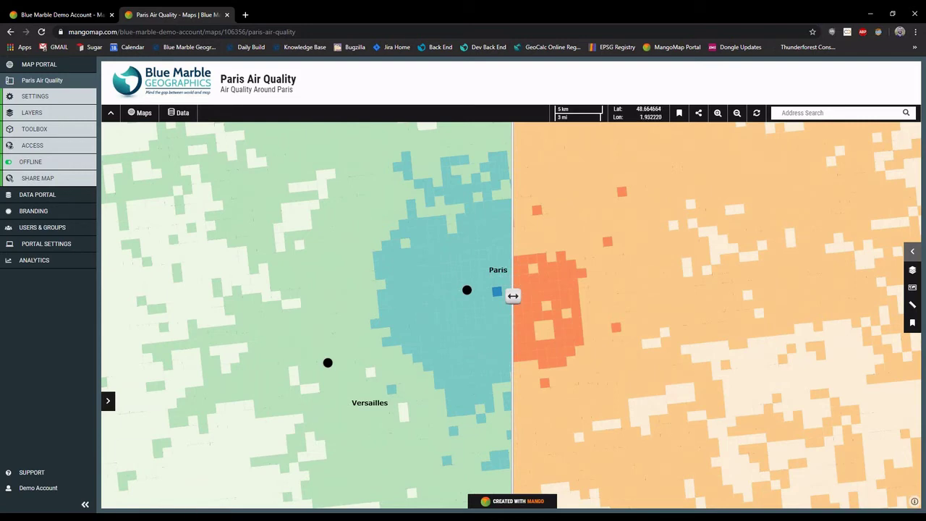
Step: Switch to Global Mapper and cancel the open MangoMap export options
left_click(170, 515)
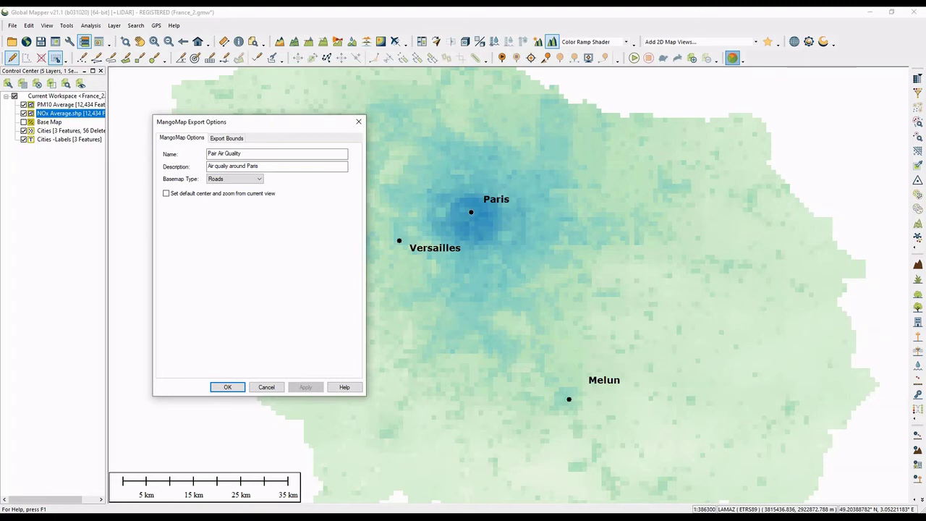
left_click(267, 388)
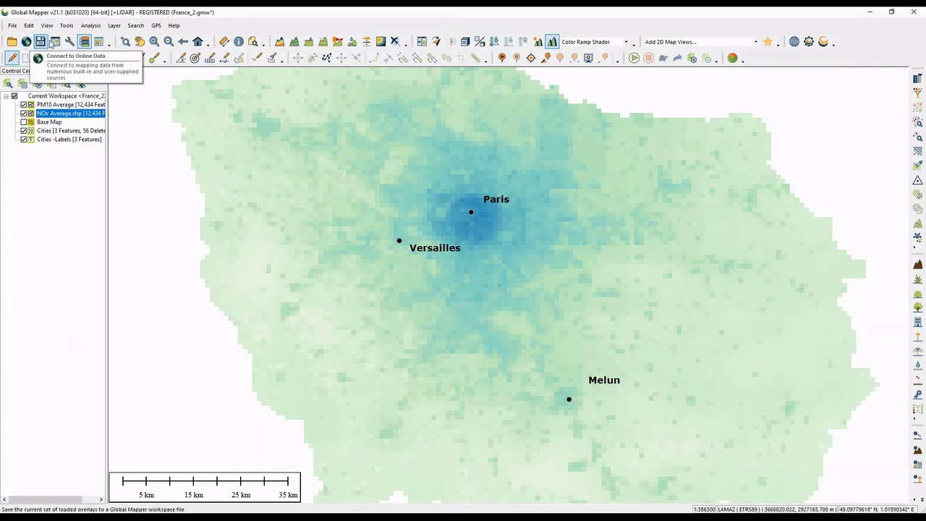
Step: Browse the online data sources, examining the Terrain Data and Premium Content categories, then close the list without connecting
left_click(27, 42)
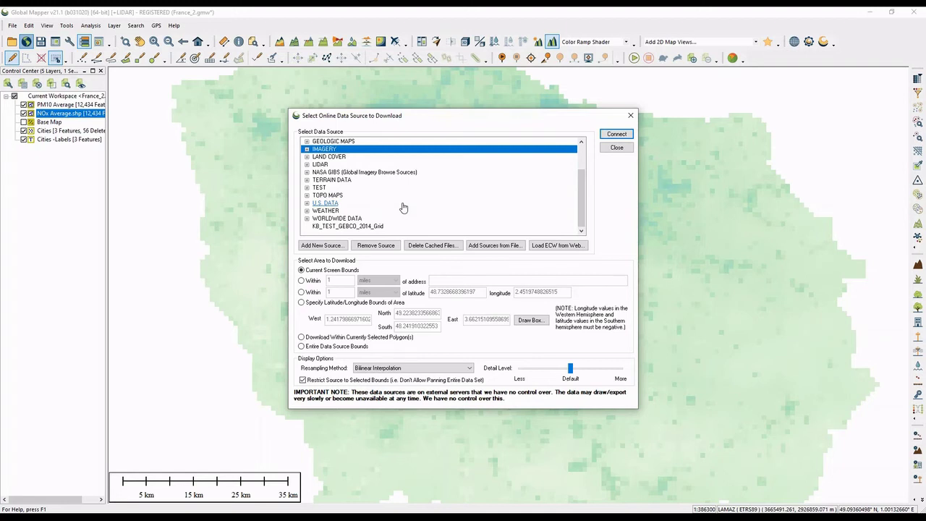
left_click(307, 180)
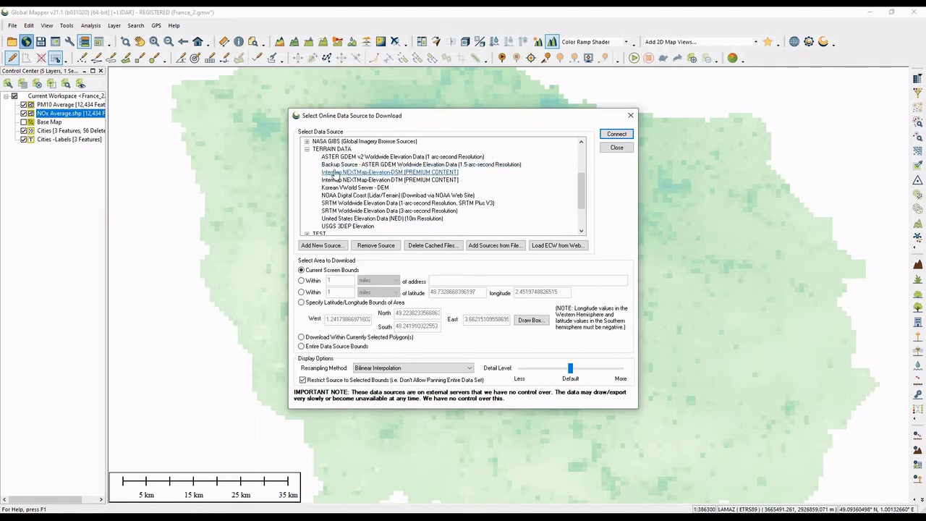
left_click(307, 150)
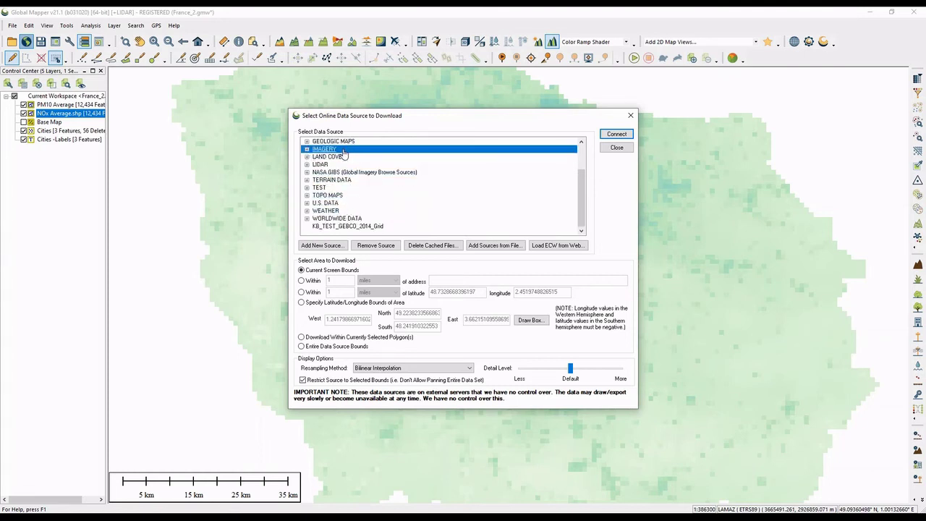
scroll(350, 159, "up", 2)
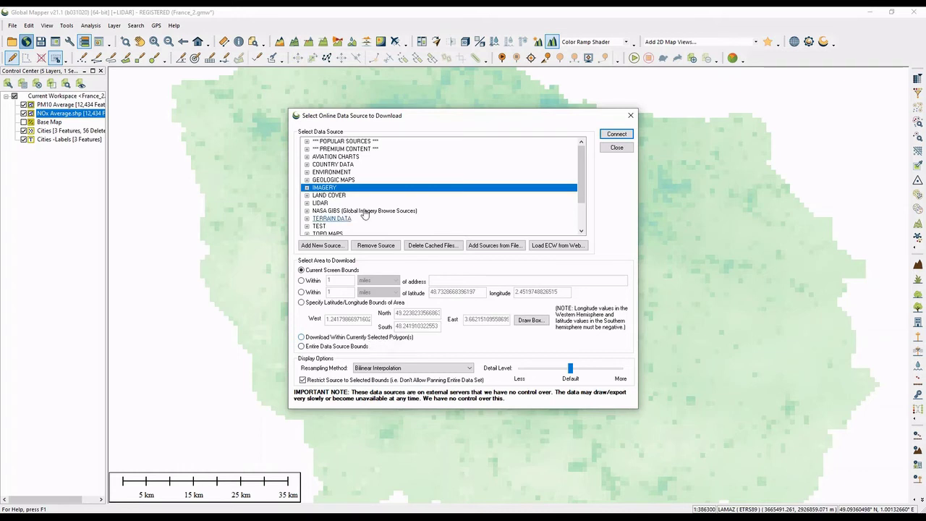
left_click(307, 149)
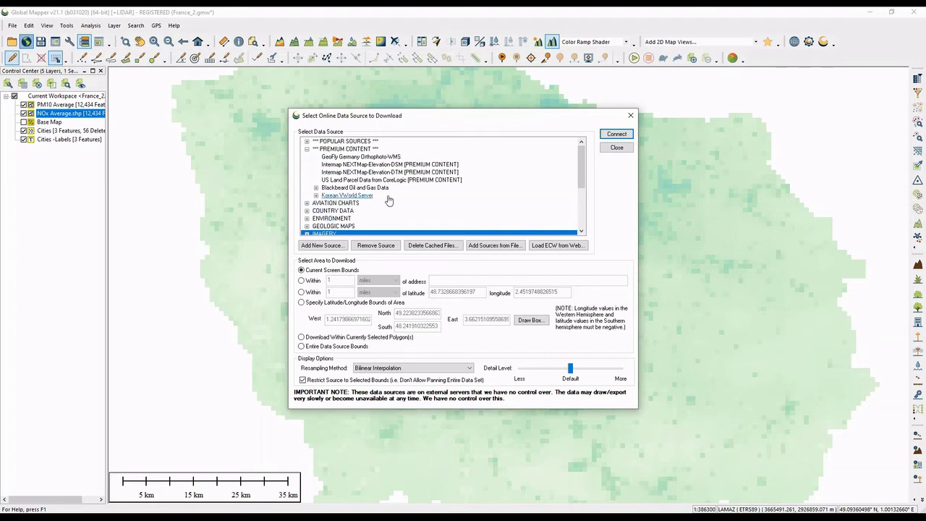
left_click(355, 187)
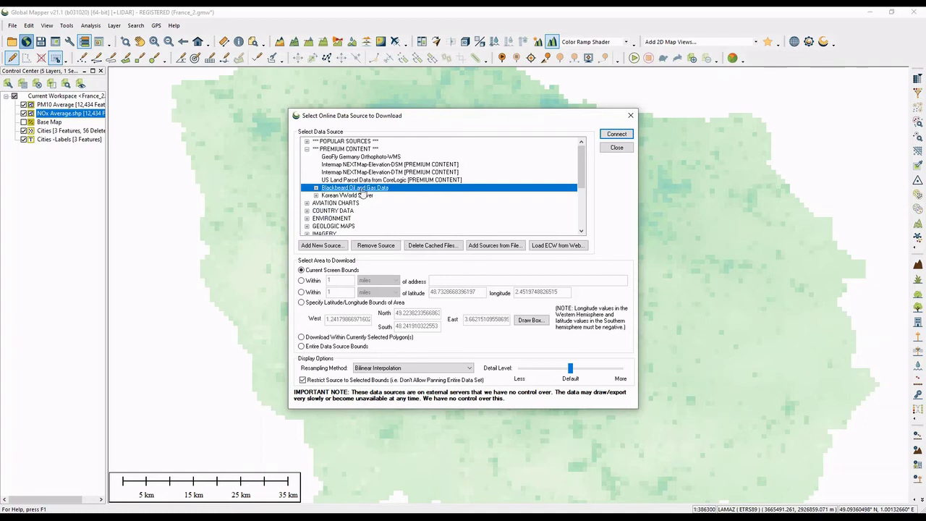
left_click(391, 166)
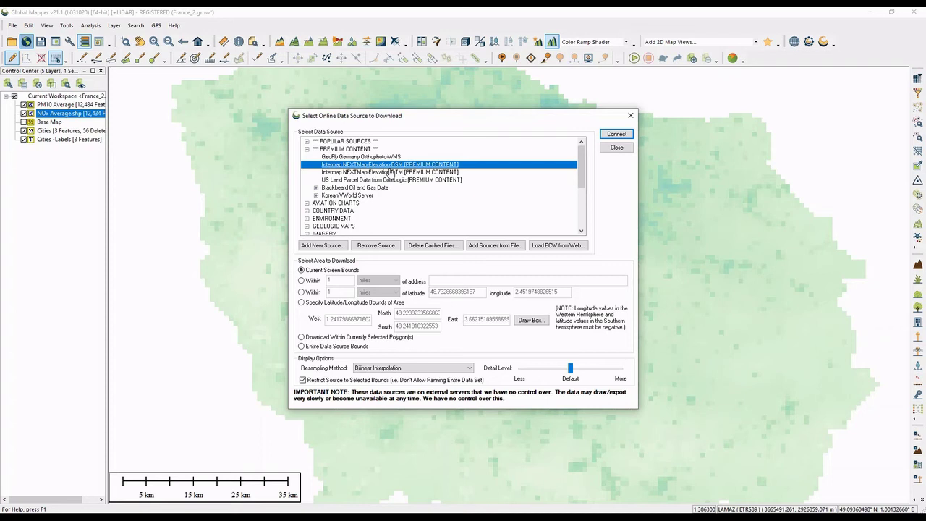
left_click(616, 148)
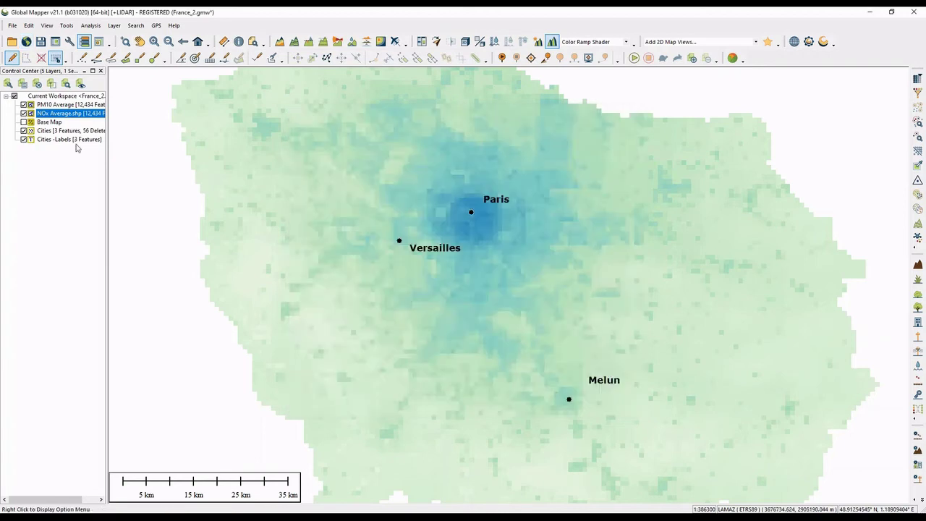
Step: Turn on the Base Map layer in the current workspace
left_click(24, 122)
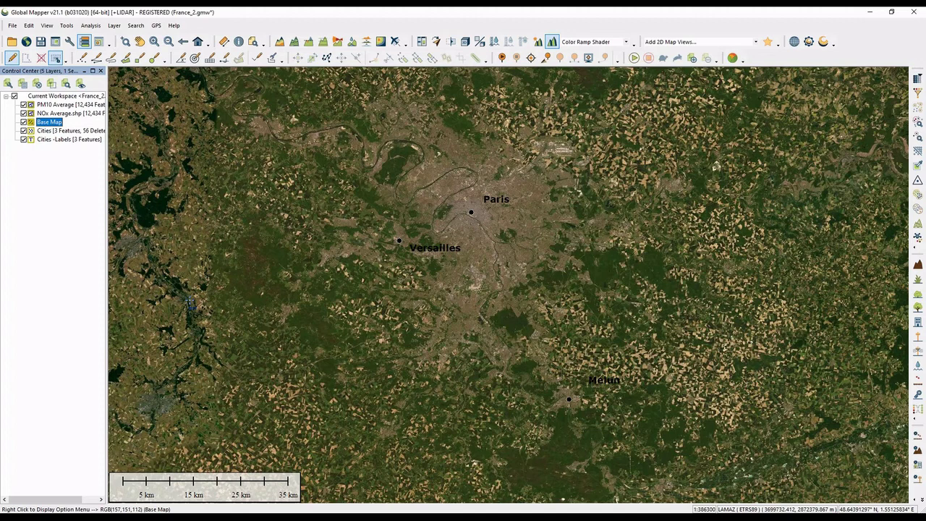
left_click(46, 127)
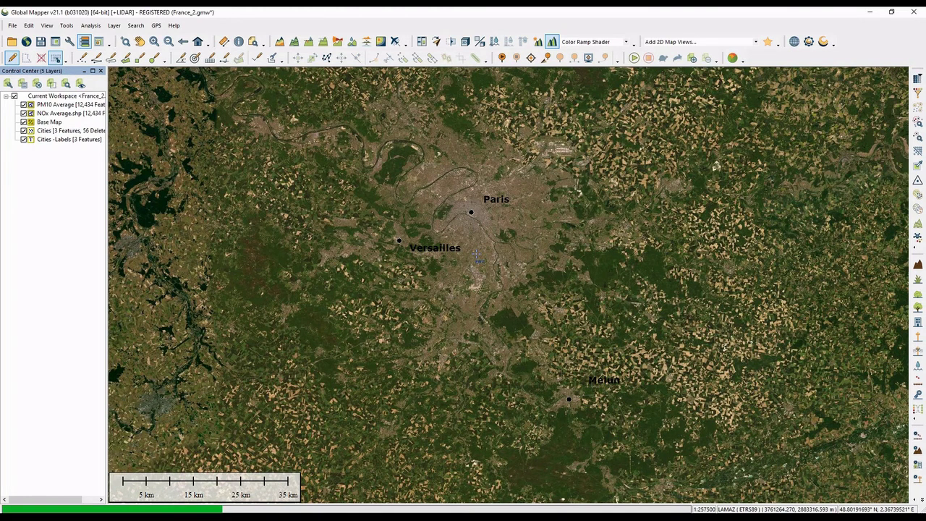
Step: Turn off the Base Map layer in the current workspace so the air quality layers are displayed over Paris
scroll(477, 254, "up", 2)
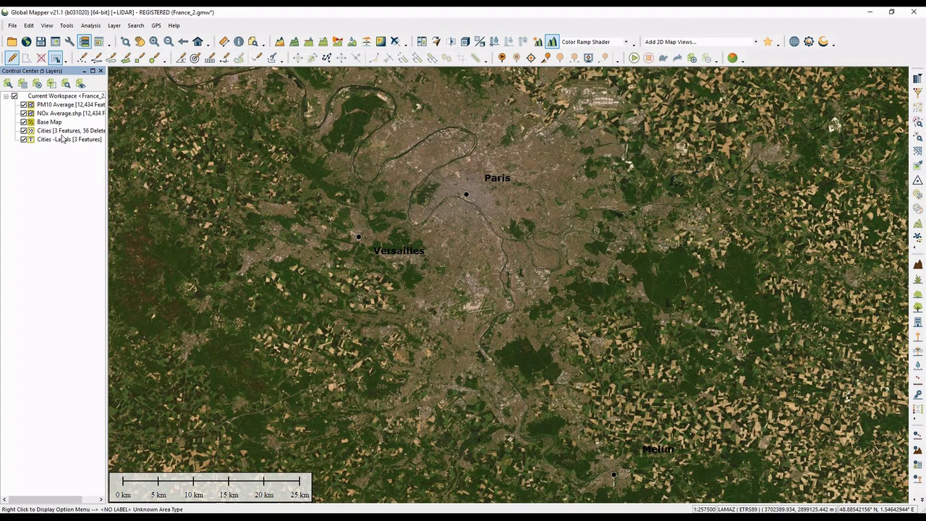
left_click(24, 122)
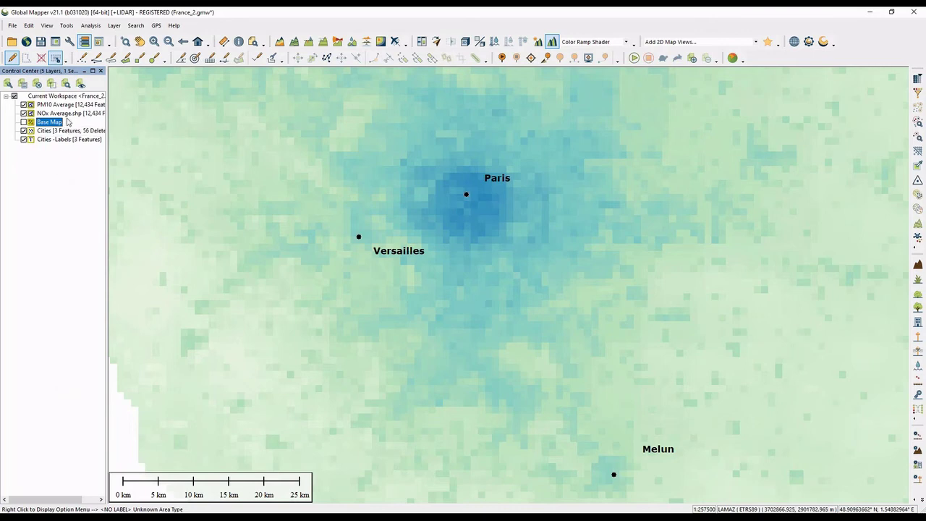
Step: Review the KML/KMZ export options for the NOx Average layer and cancel without exporting
right_click(70, 116)
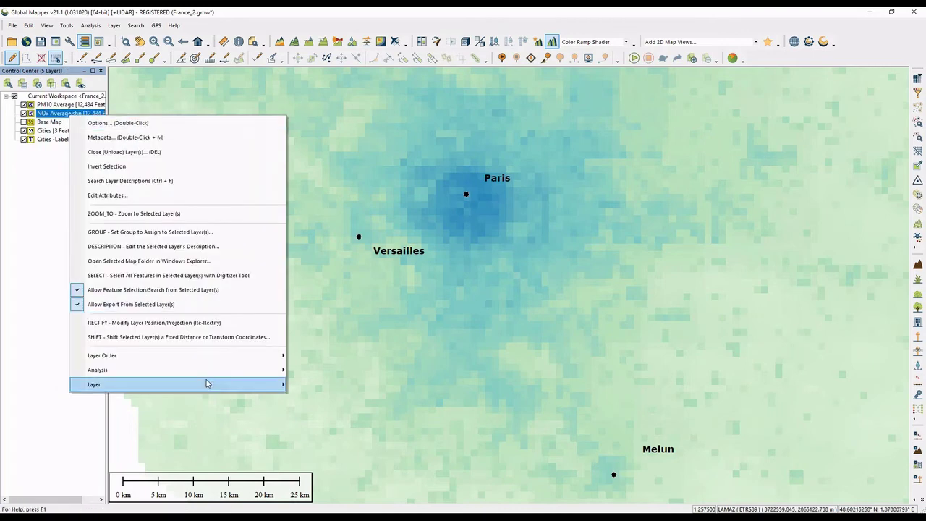
mouse_move(208, 384)
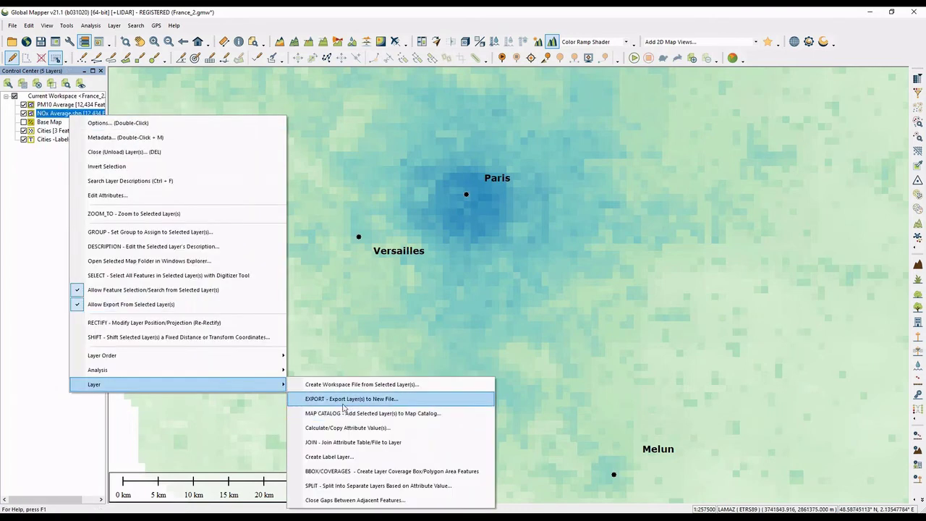
left_click(343, 404)
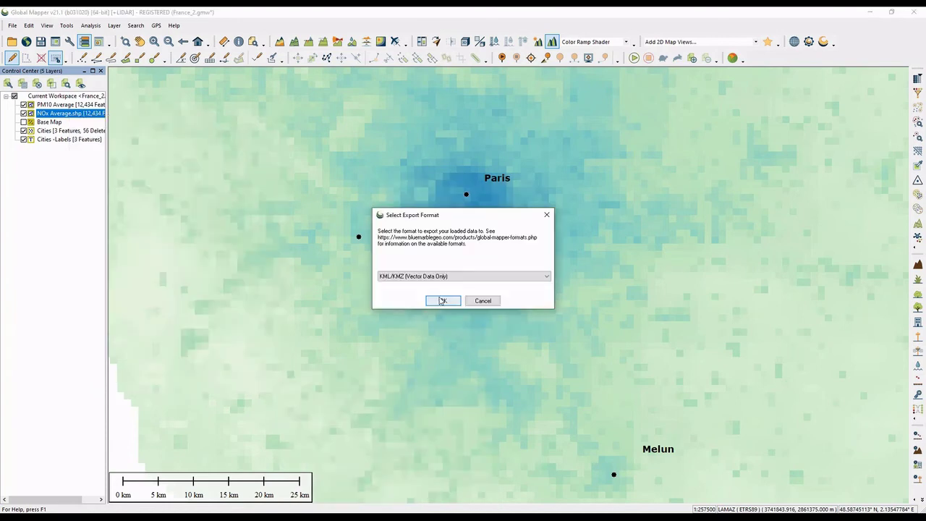
left_click(441, 301)
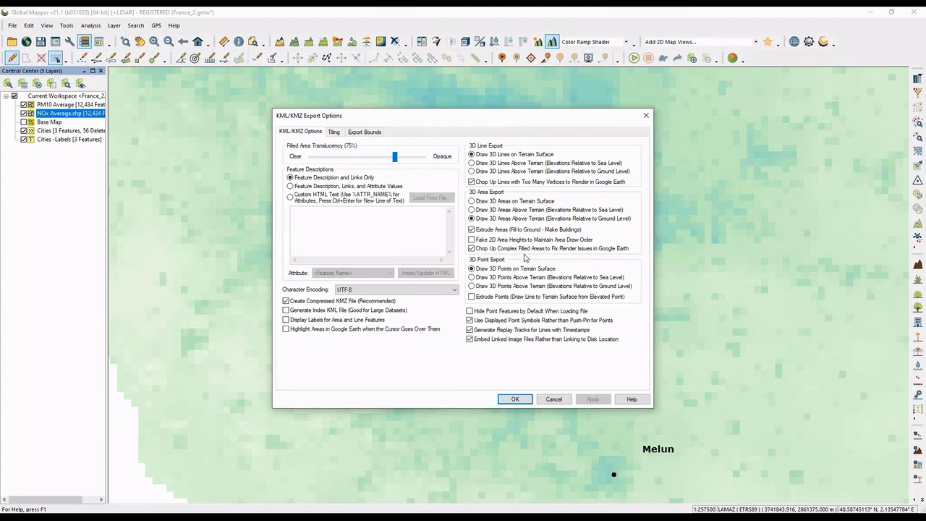
left_click(559, 404)
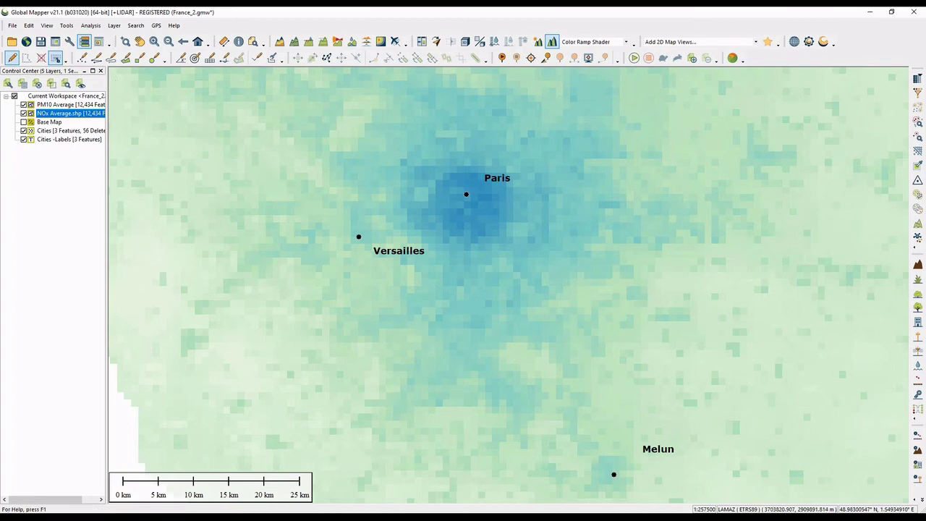
Step: Zoom to the current Global Mapper view in Google Earth
left_click(46, 25)
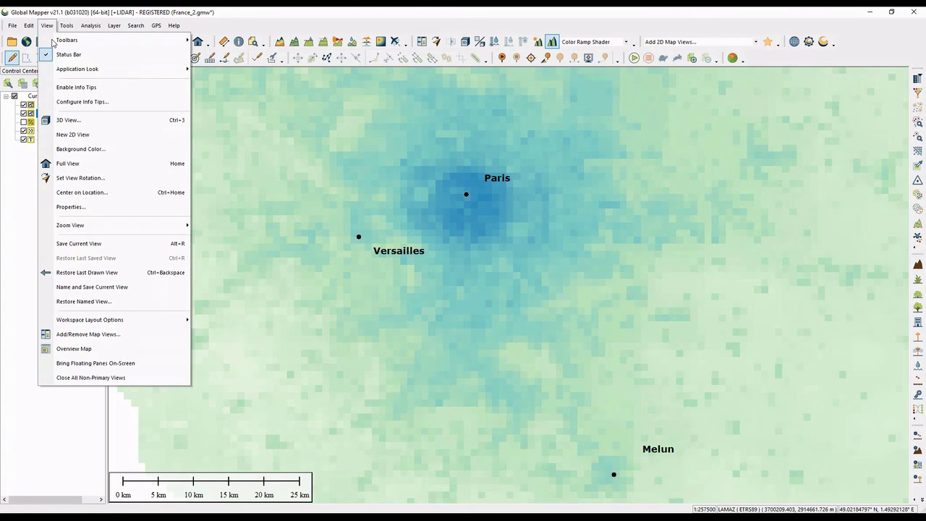
mouse_move(130, 225)
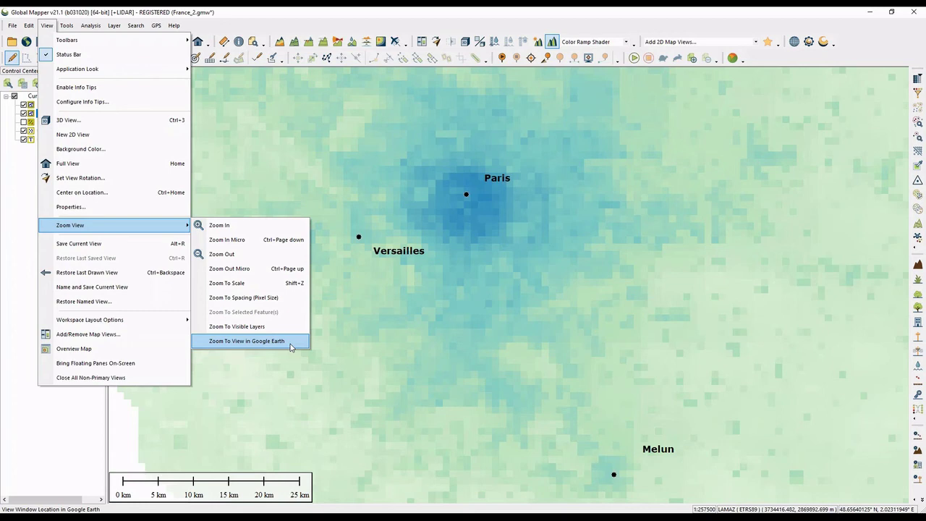
left_click(290, 341)
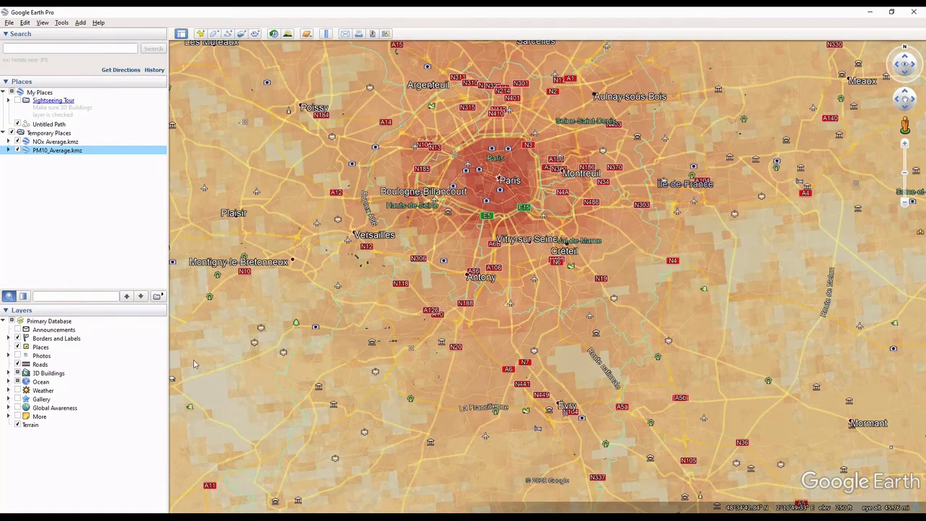
Step: Compare the overlays in Google Earth by showing only NOx Average.kmz and switching to only PM10_Average.kmz across the whole region
left_click(17, 150)
scroll(459, 346, "down", 2)
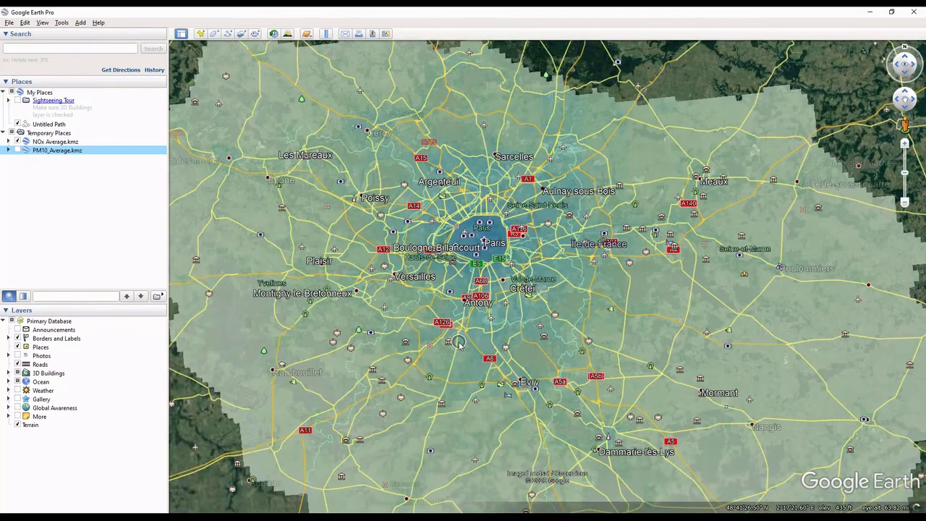
scroll(459, 345, "down", 2)
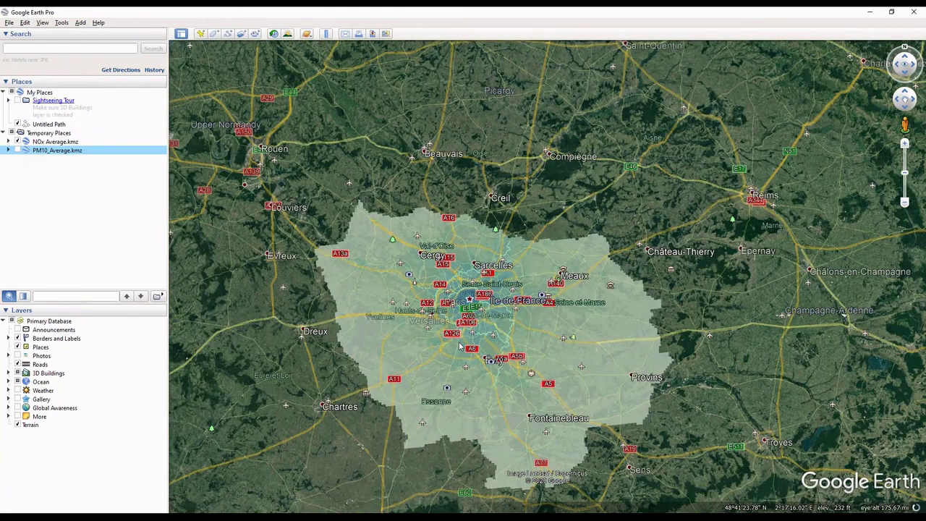
scroll(459, 347, "up", 1)
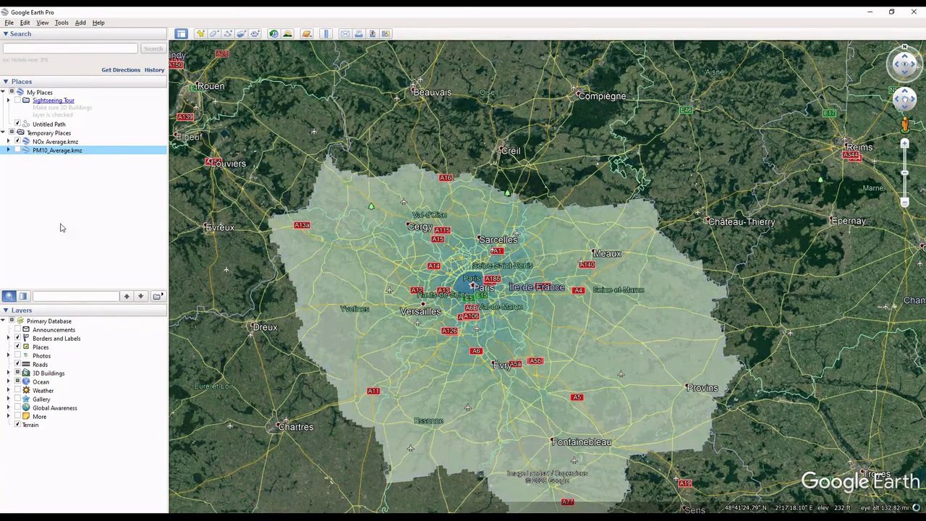
left_click(17, 142)
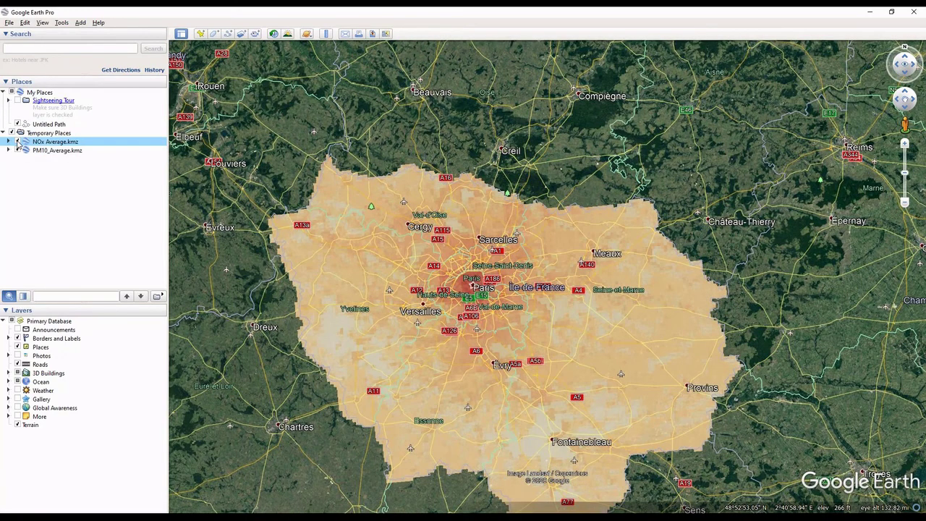
left_click(17, 141)
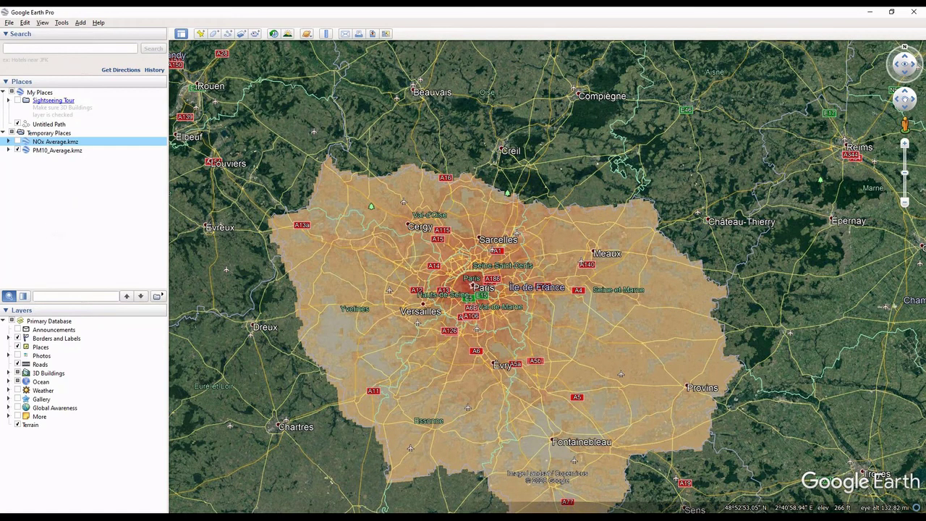
Step: Switch from Google Earth back to the Global Mapper workspace
mouse_move(170, 518)
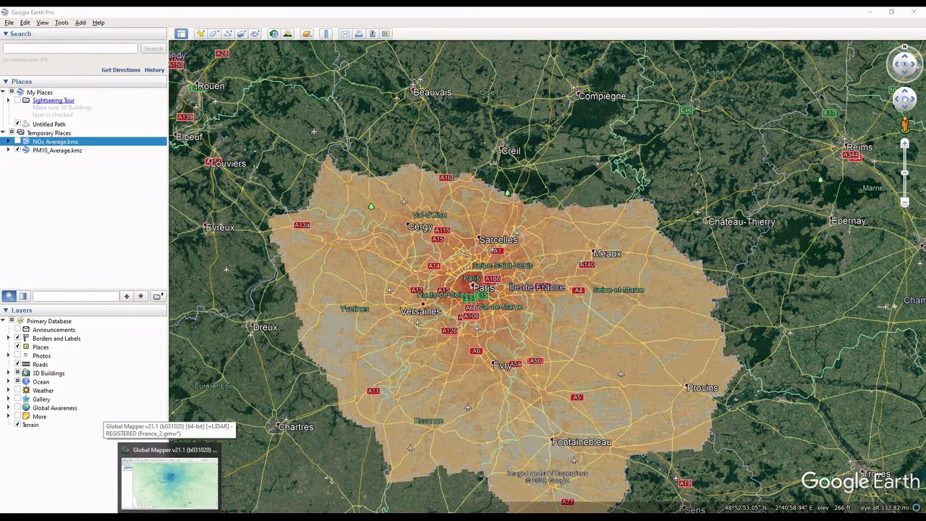
left_click(169, 481)
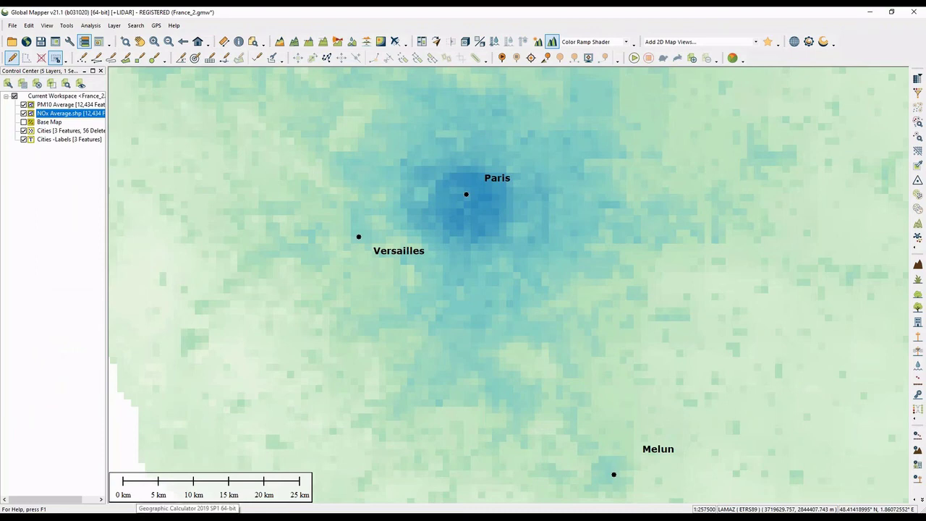